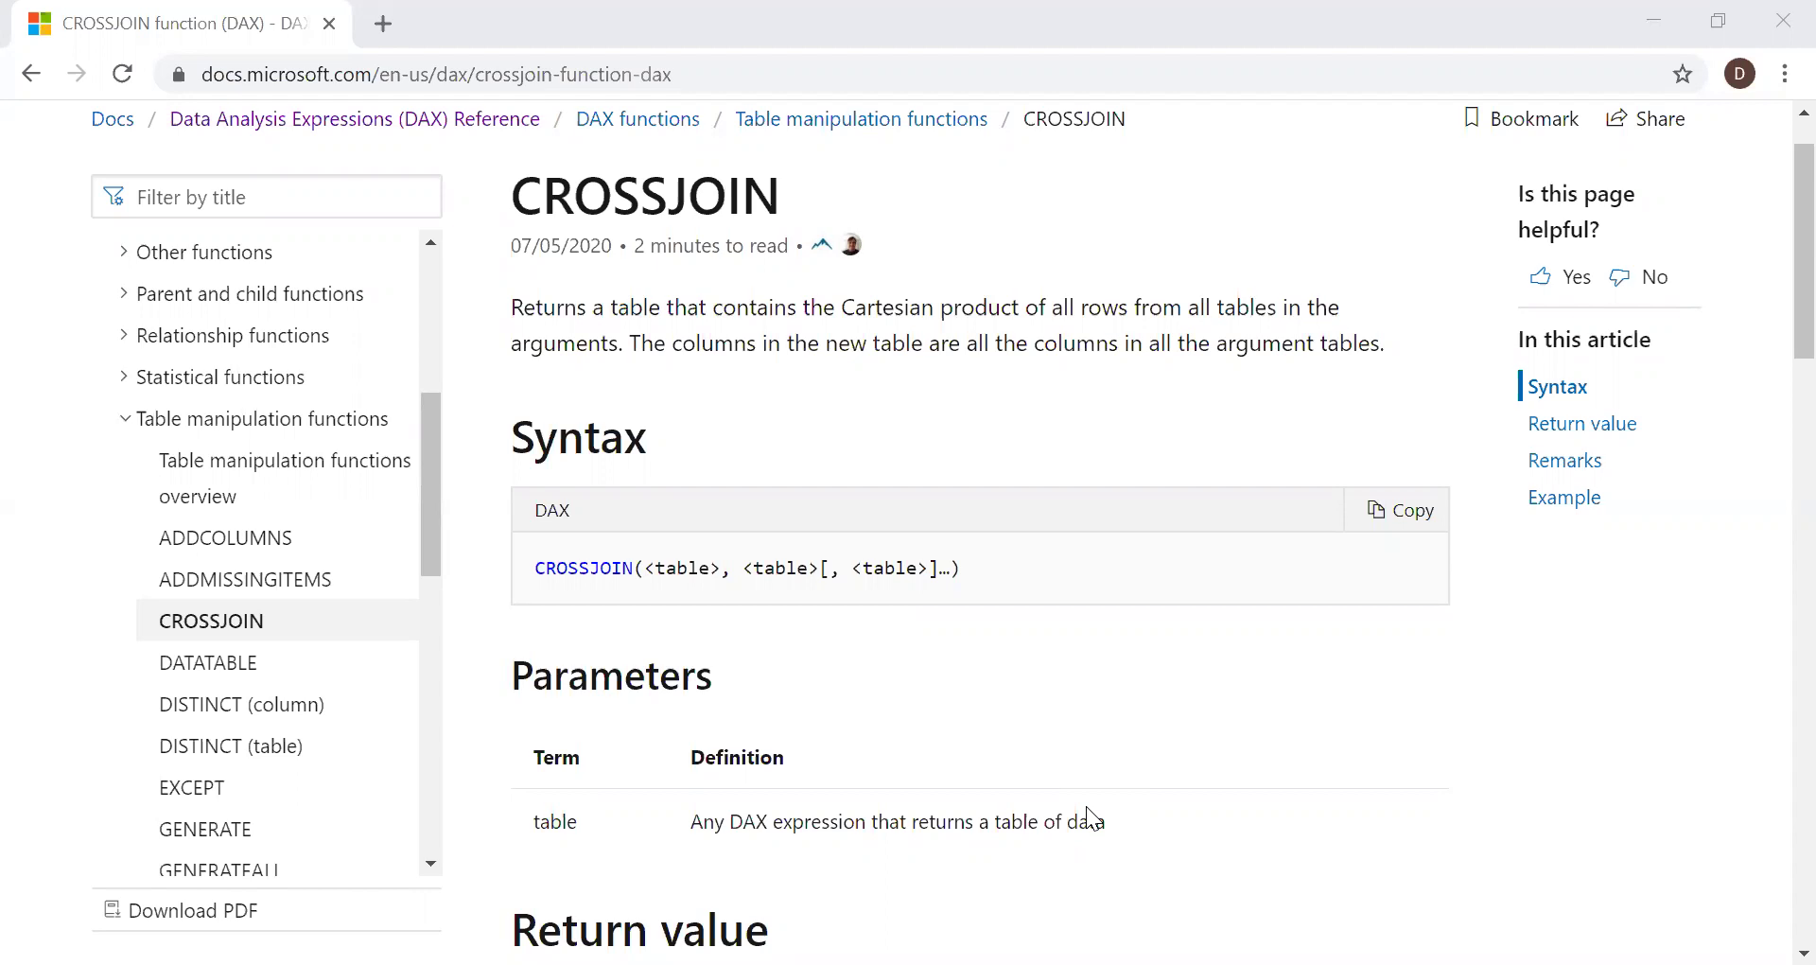
Step: Review CROSSJOIN's syntax and return value in the documentation, then show tbl_Flower's ten flower names
click(1771, 288)
scroll(1771, 287, down, 1)
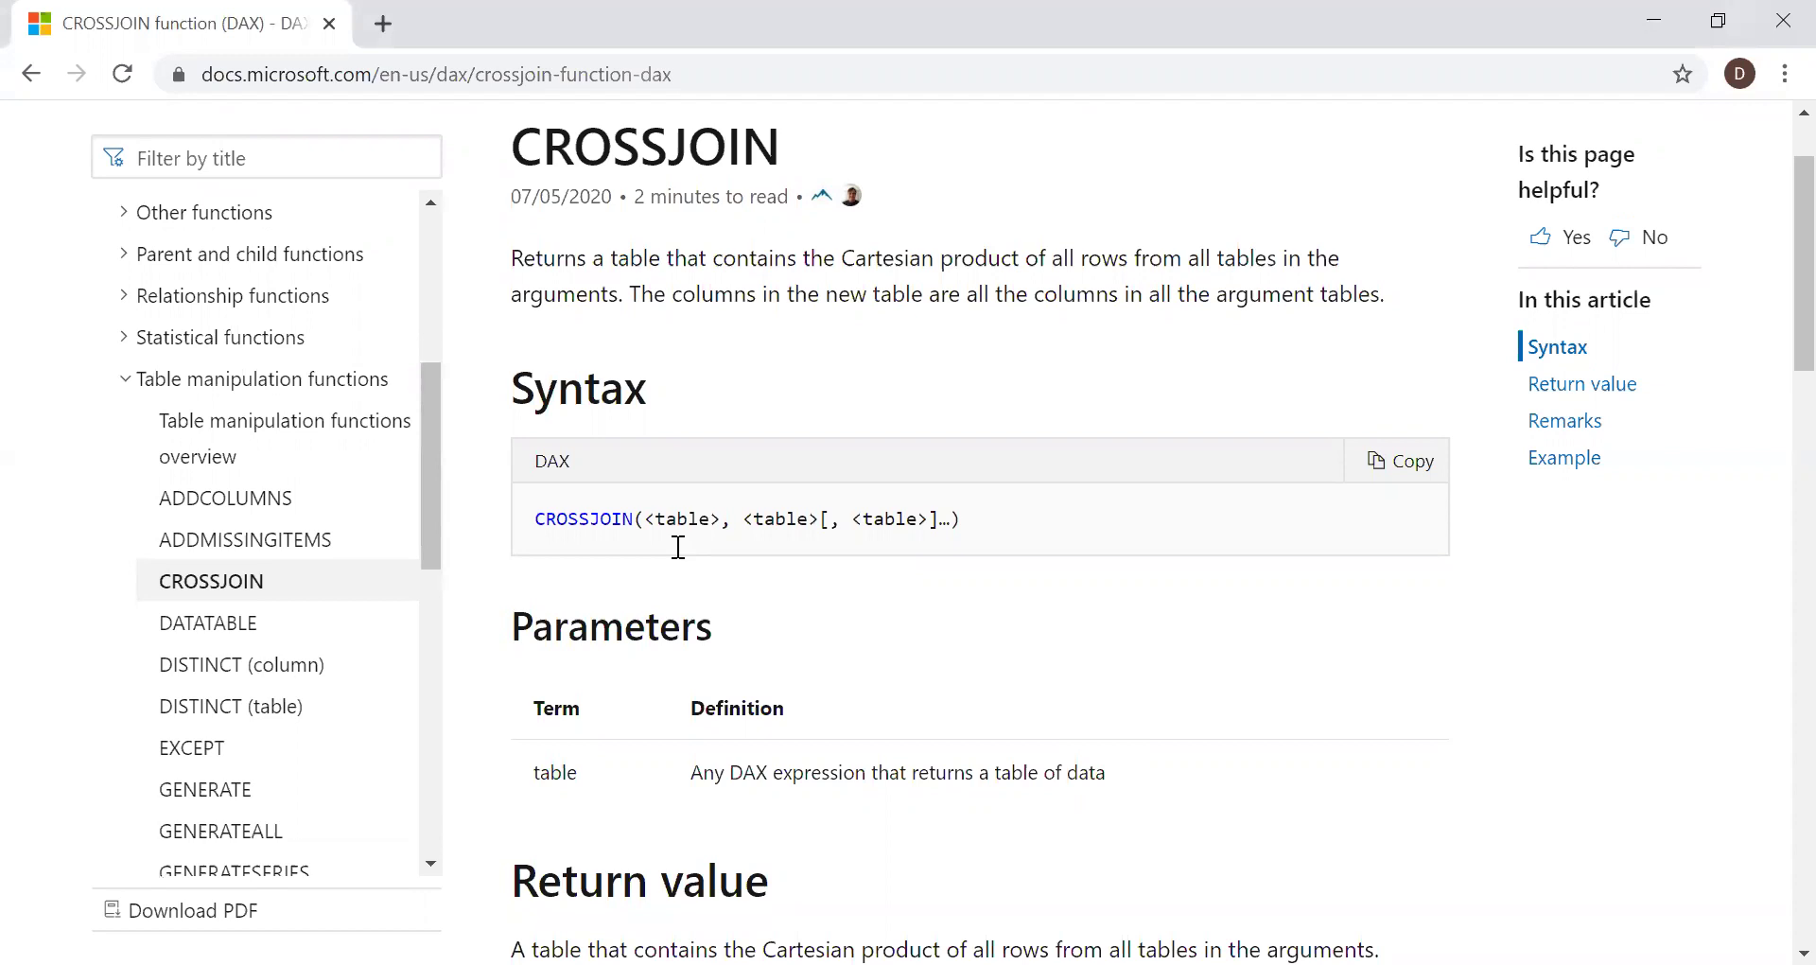
drag(666, 518, 731, 519)
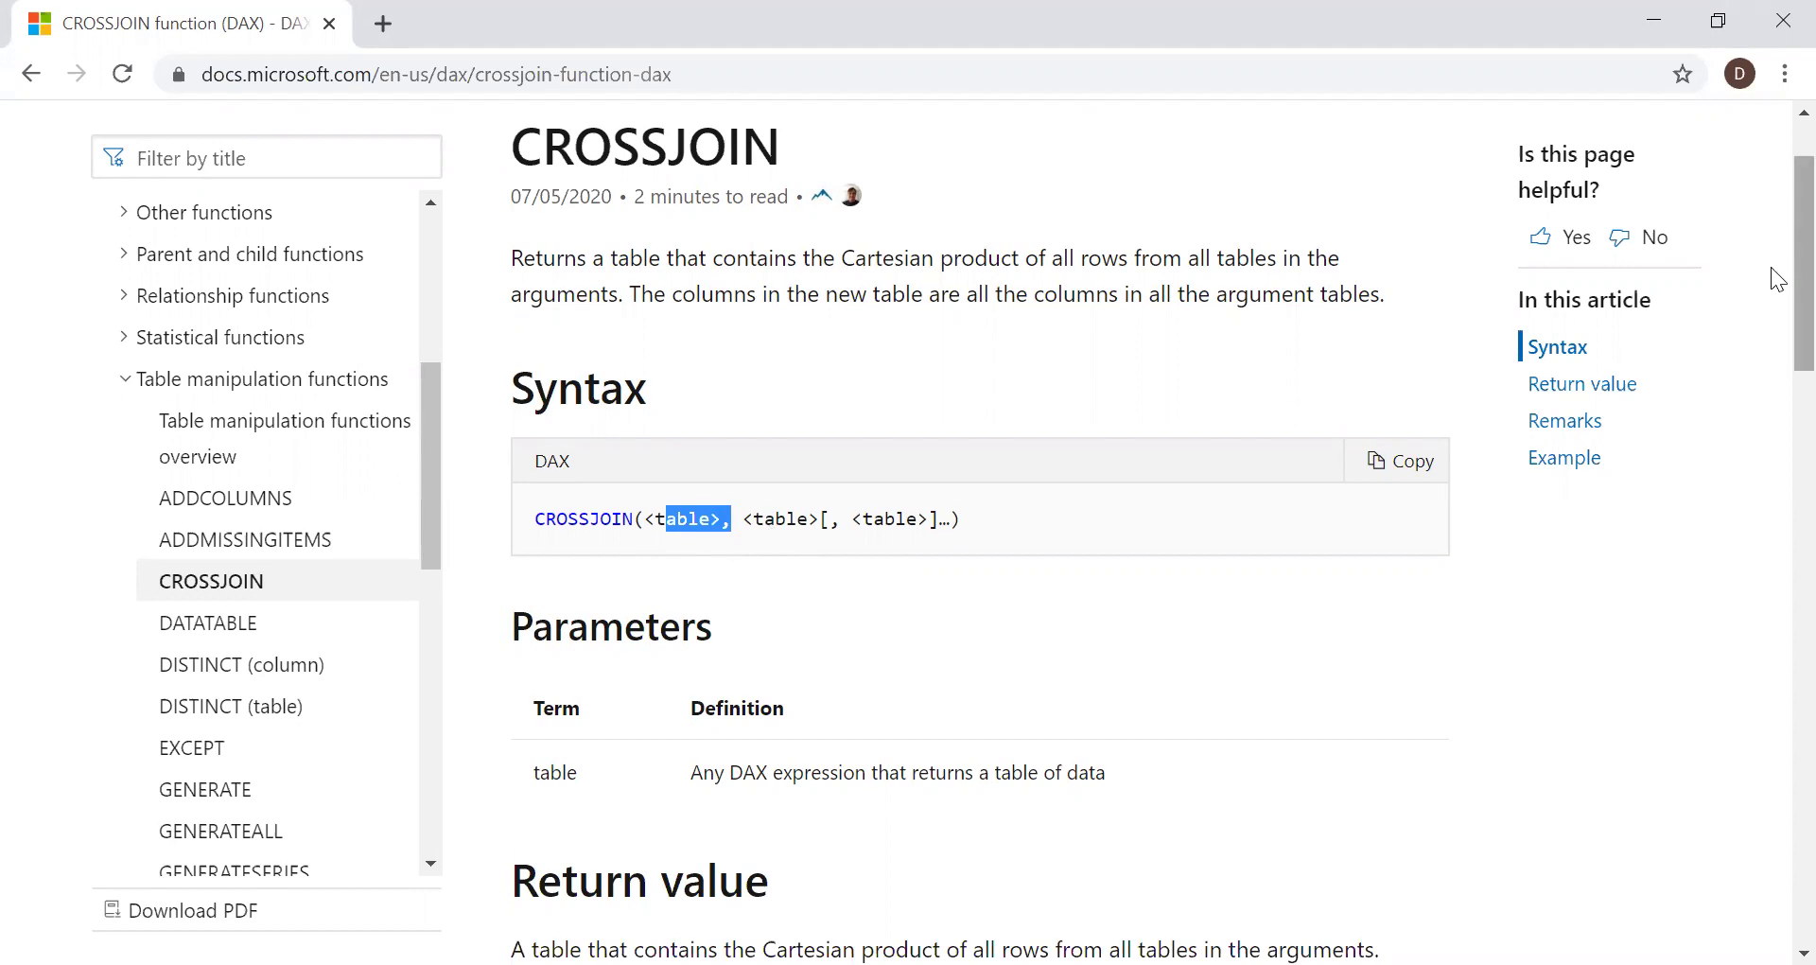
scroll(1770, 317, down, 2)
drag(519, 701, 1306, 701)
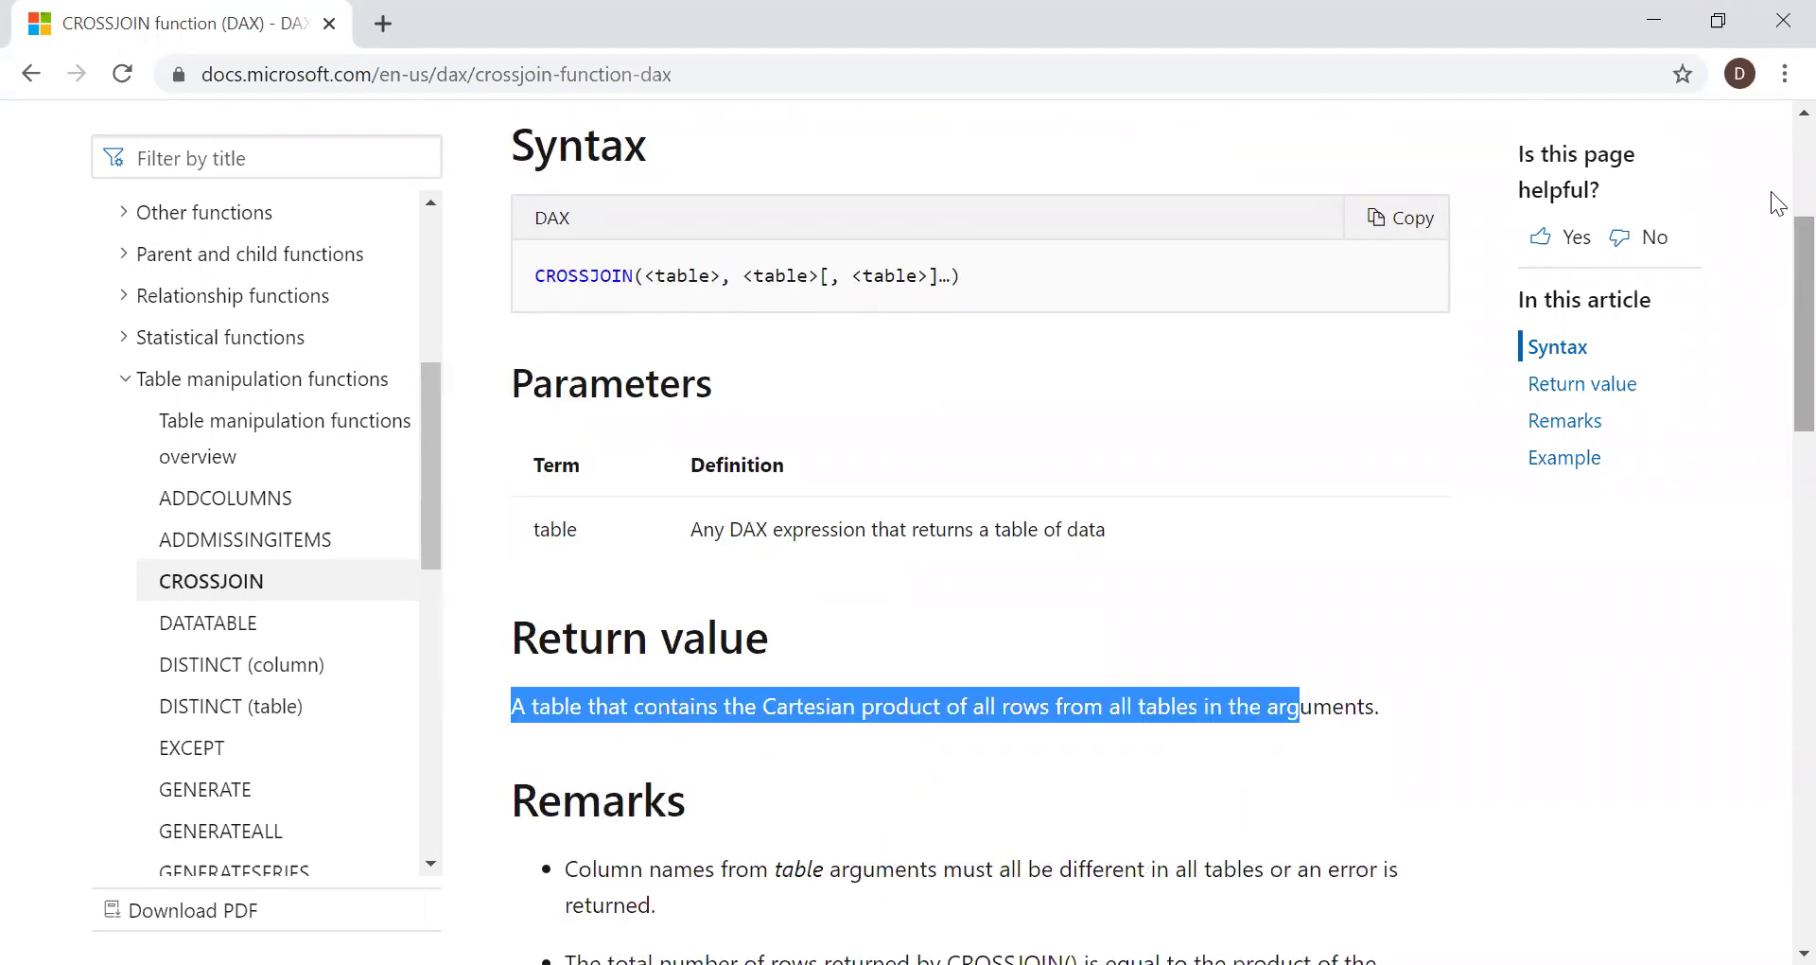
scroll(1772, 204, up, 3)
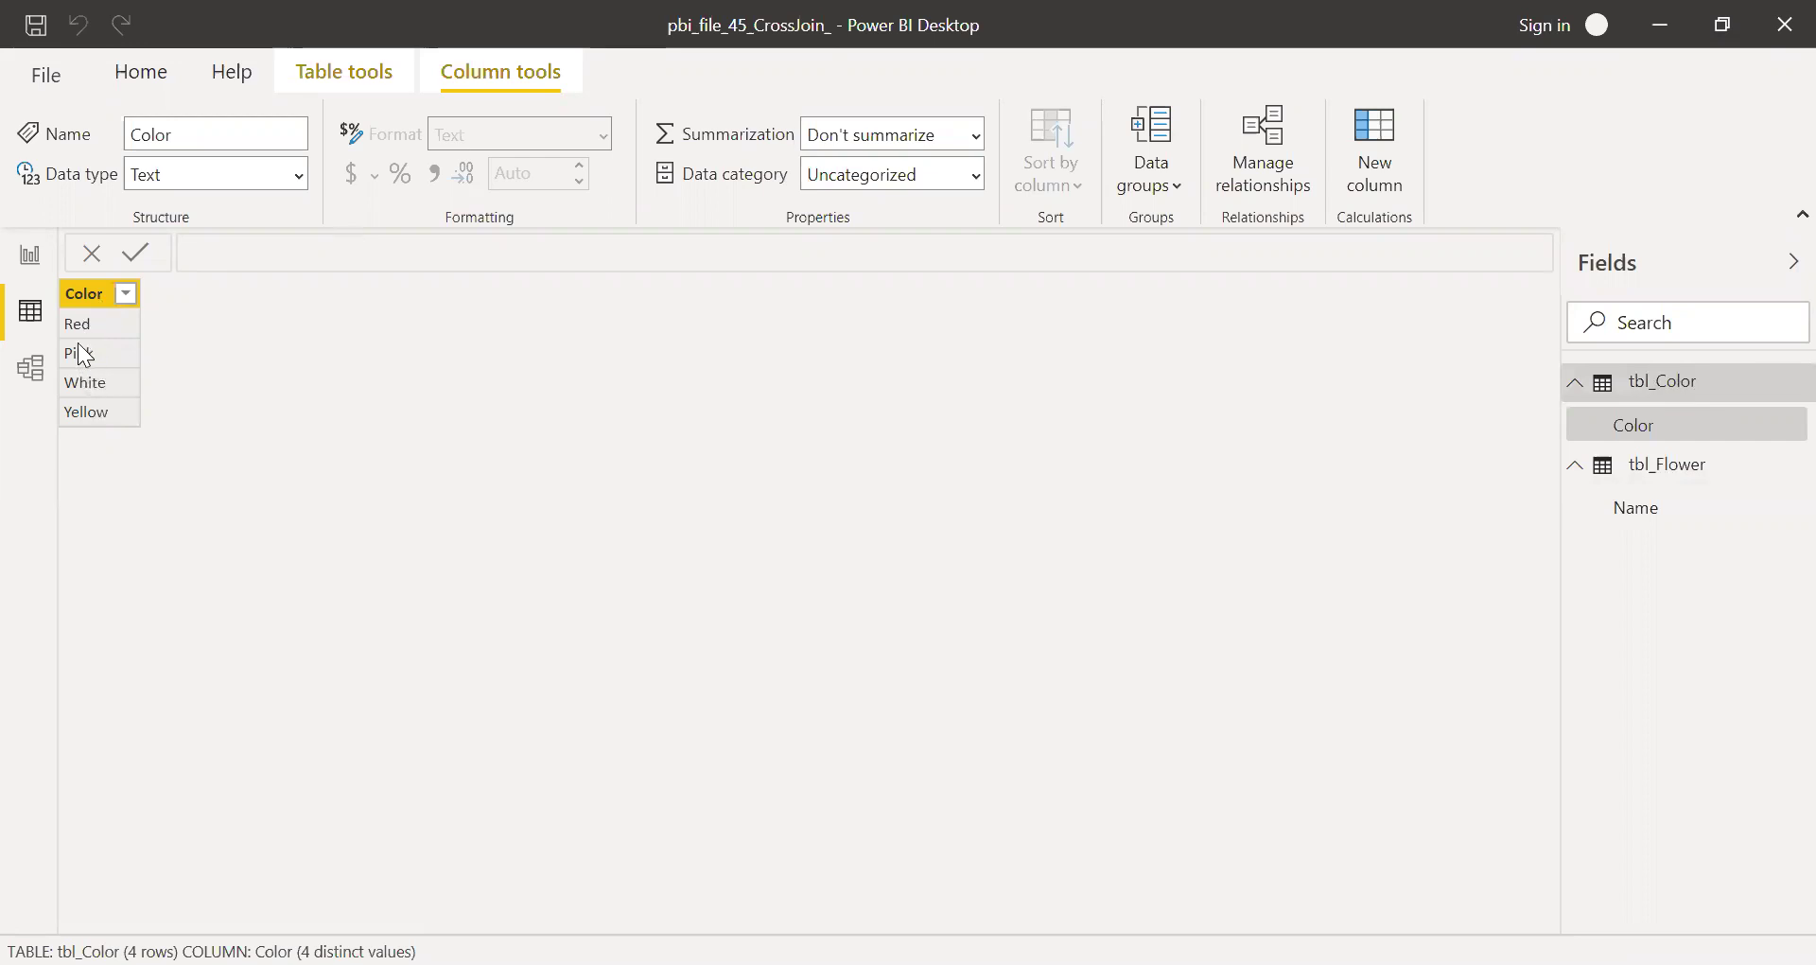
click(1666, 516)
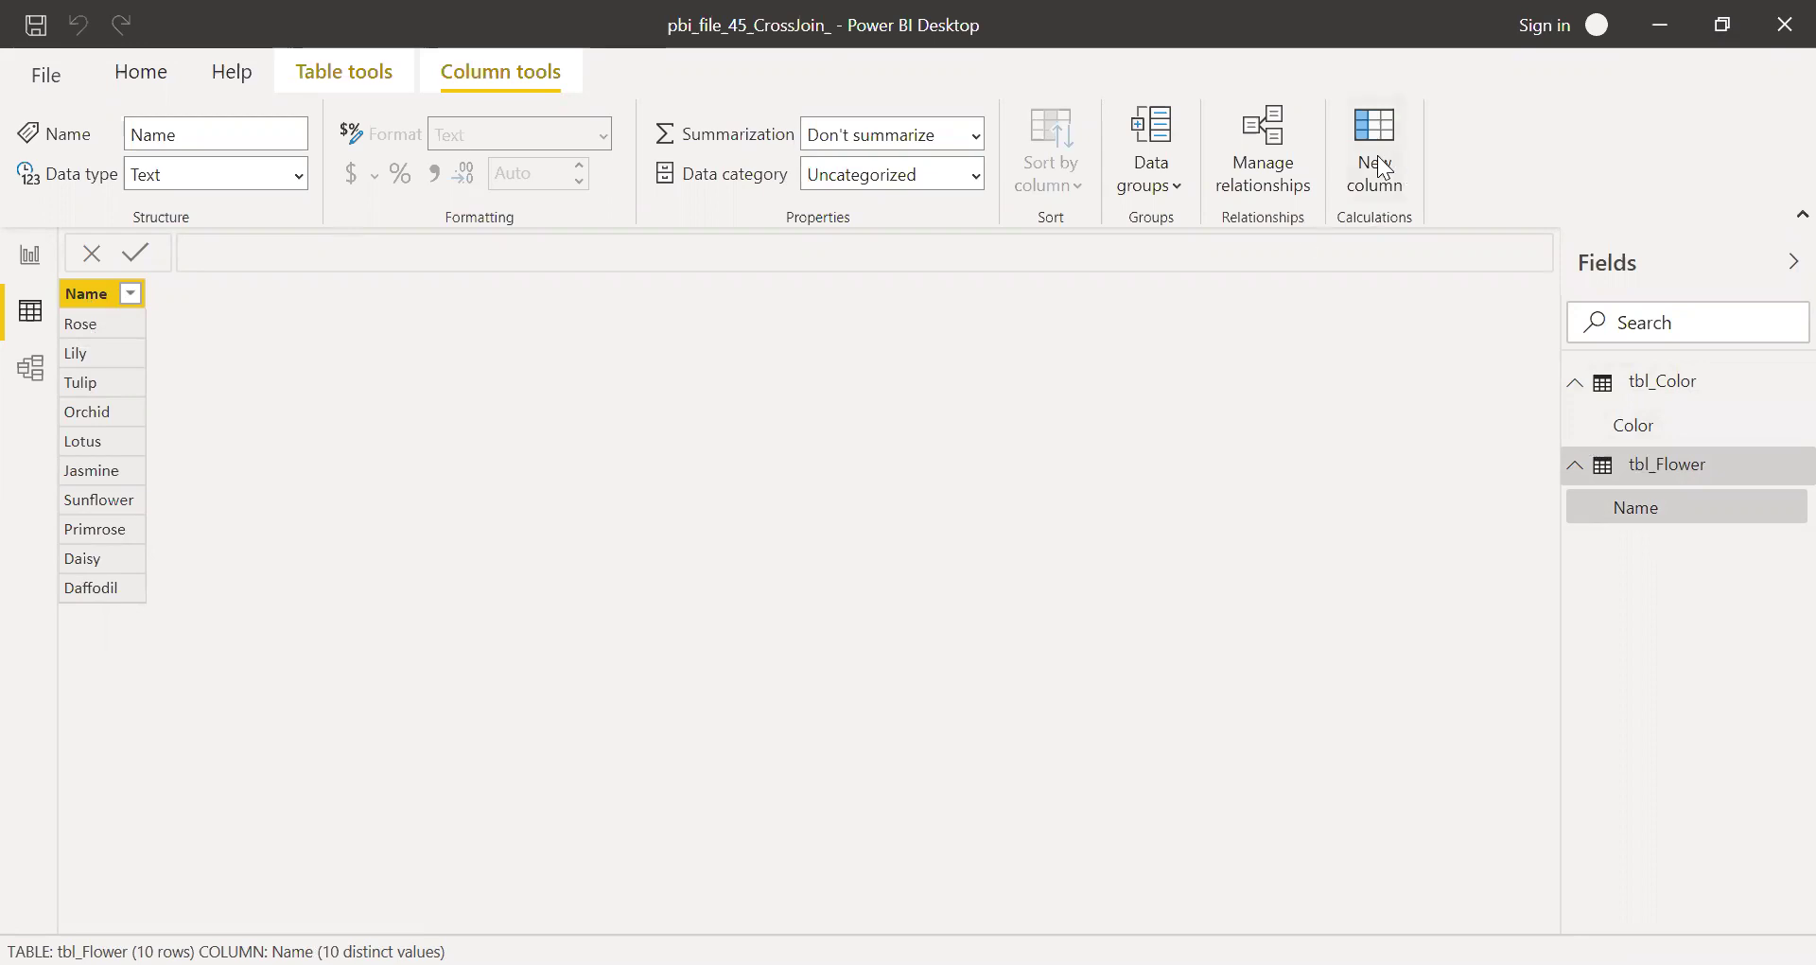
Step: Create a new calculated table and enter Cross_join_ex = CROSSJOIN(tbl_Color,tbl_Flower) using autocomplete suggestions
click(320, 74)
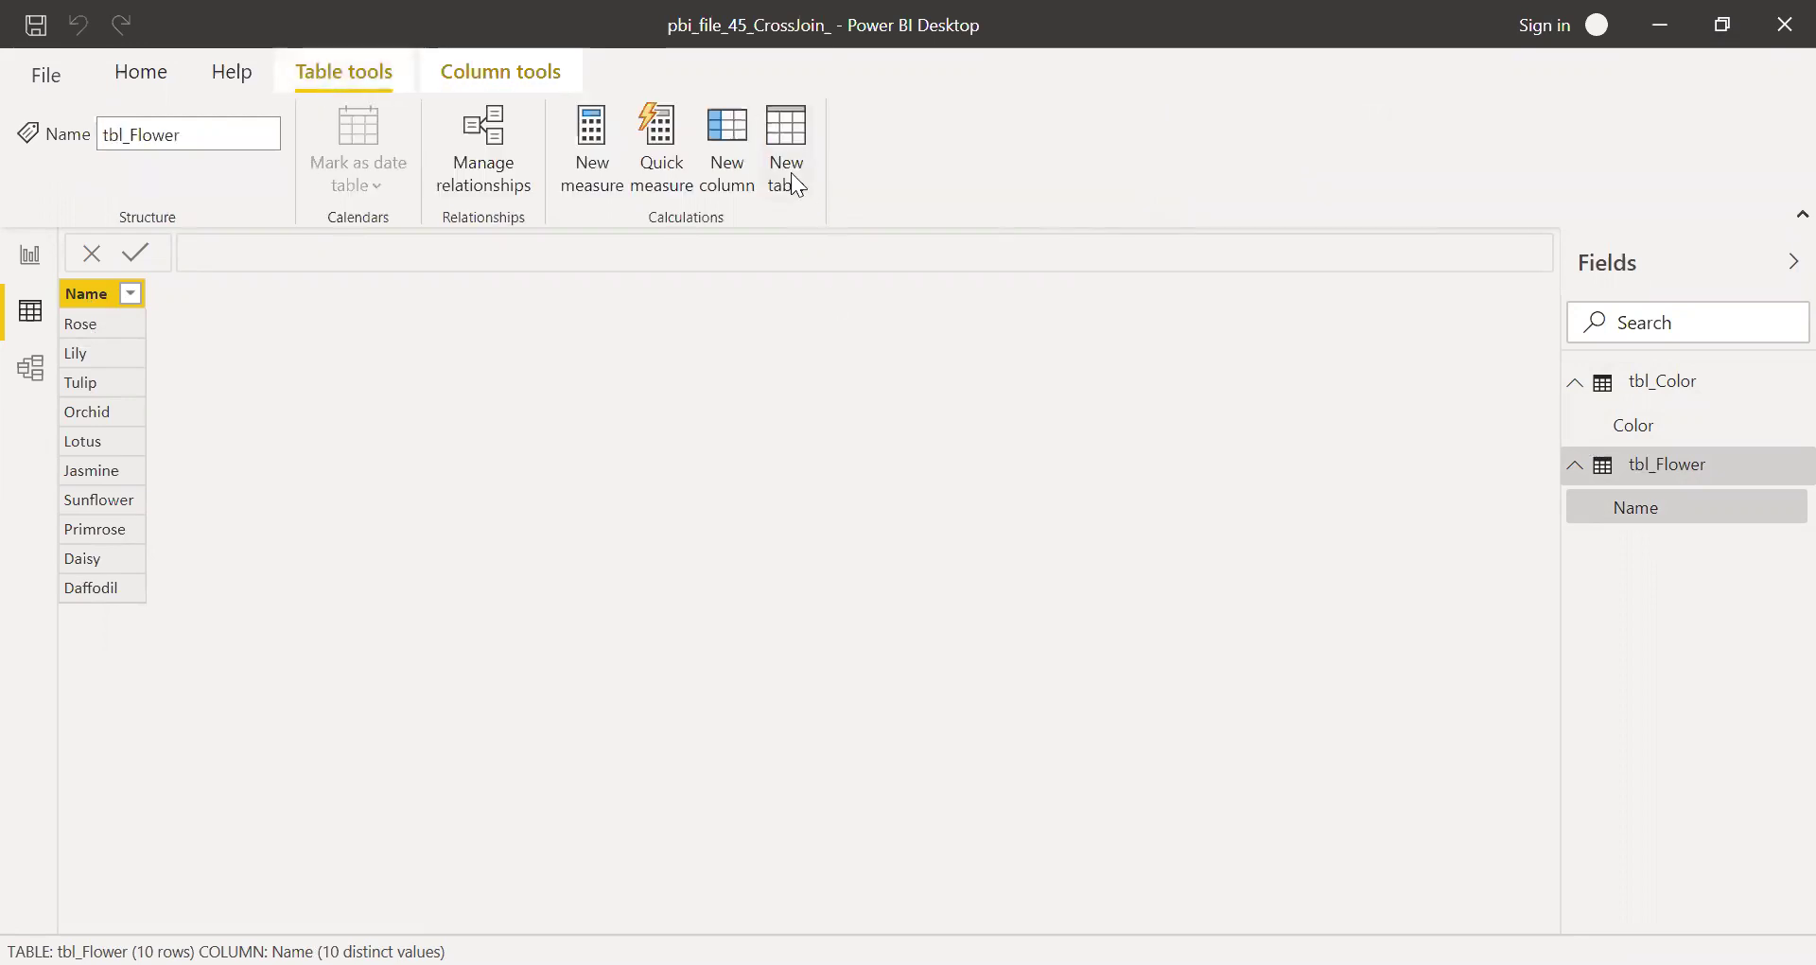
click(799, 199)
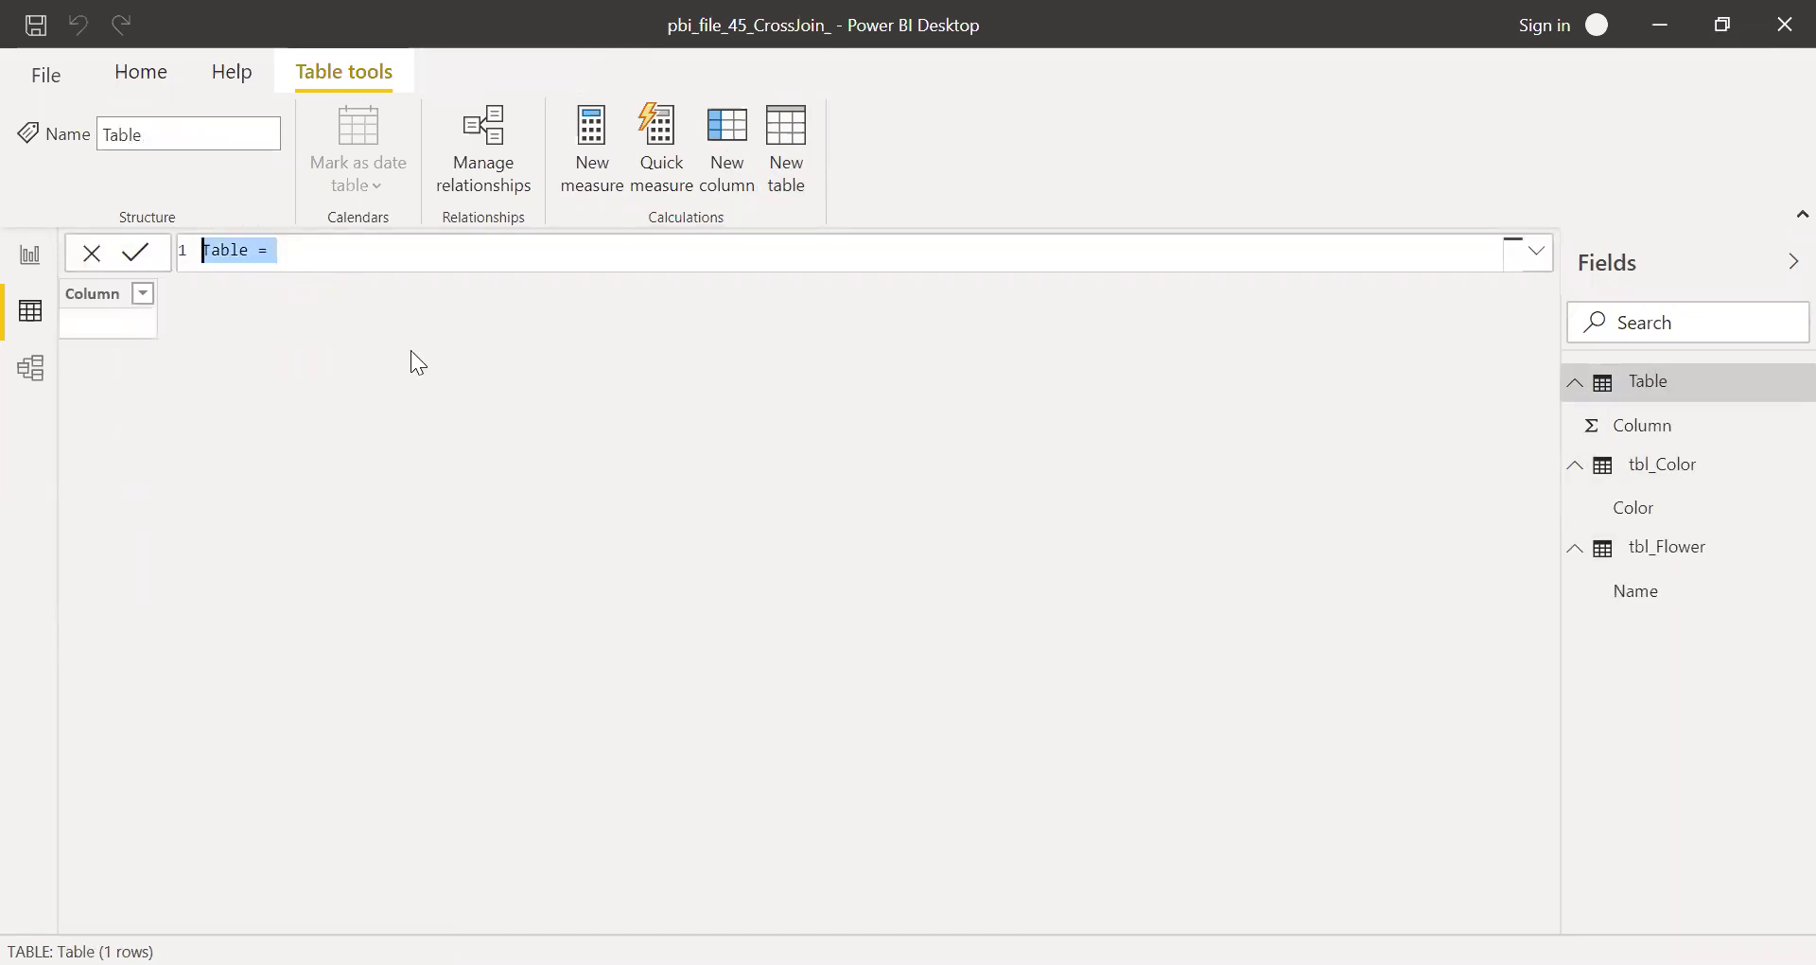
text(Cross_j)
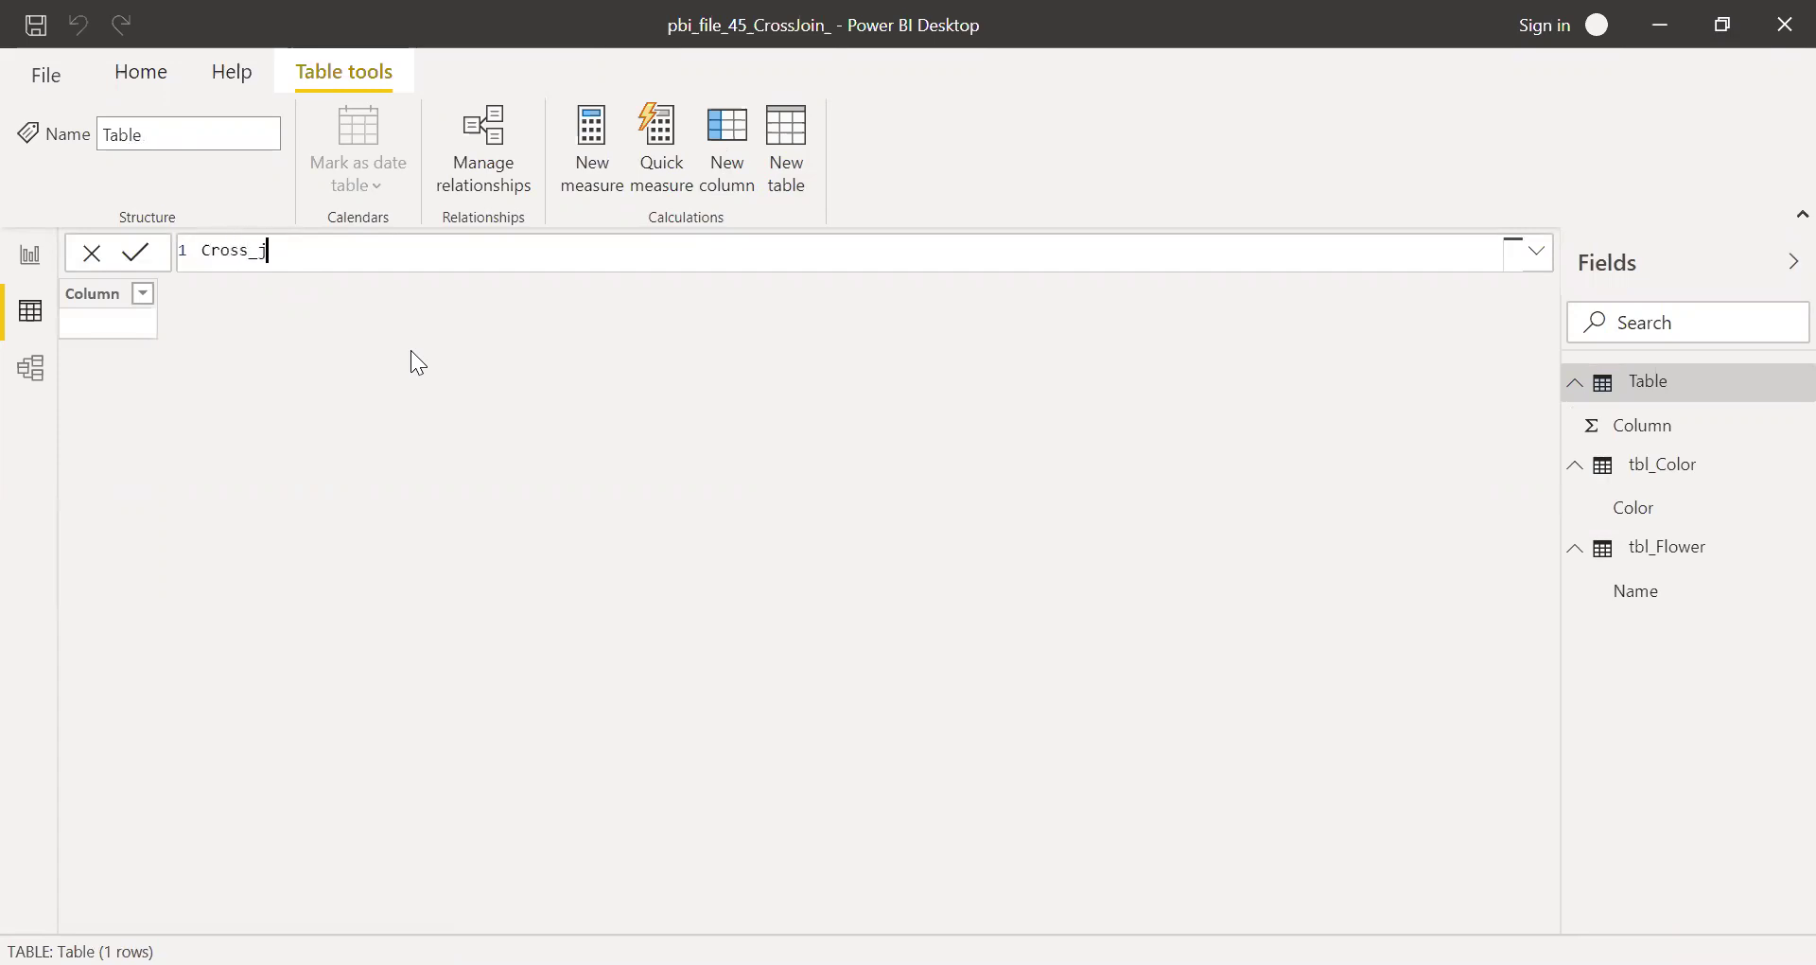
text(oin_ex = )
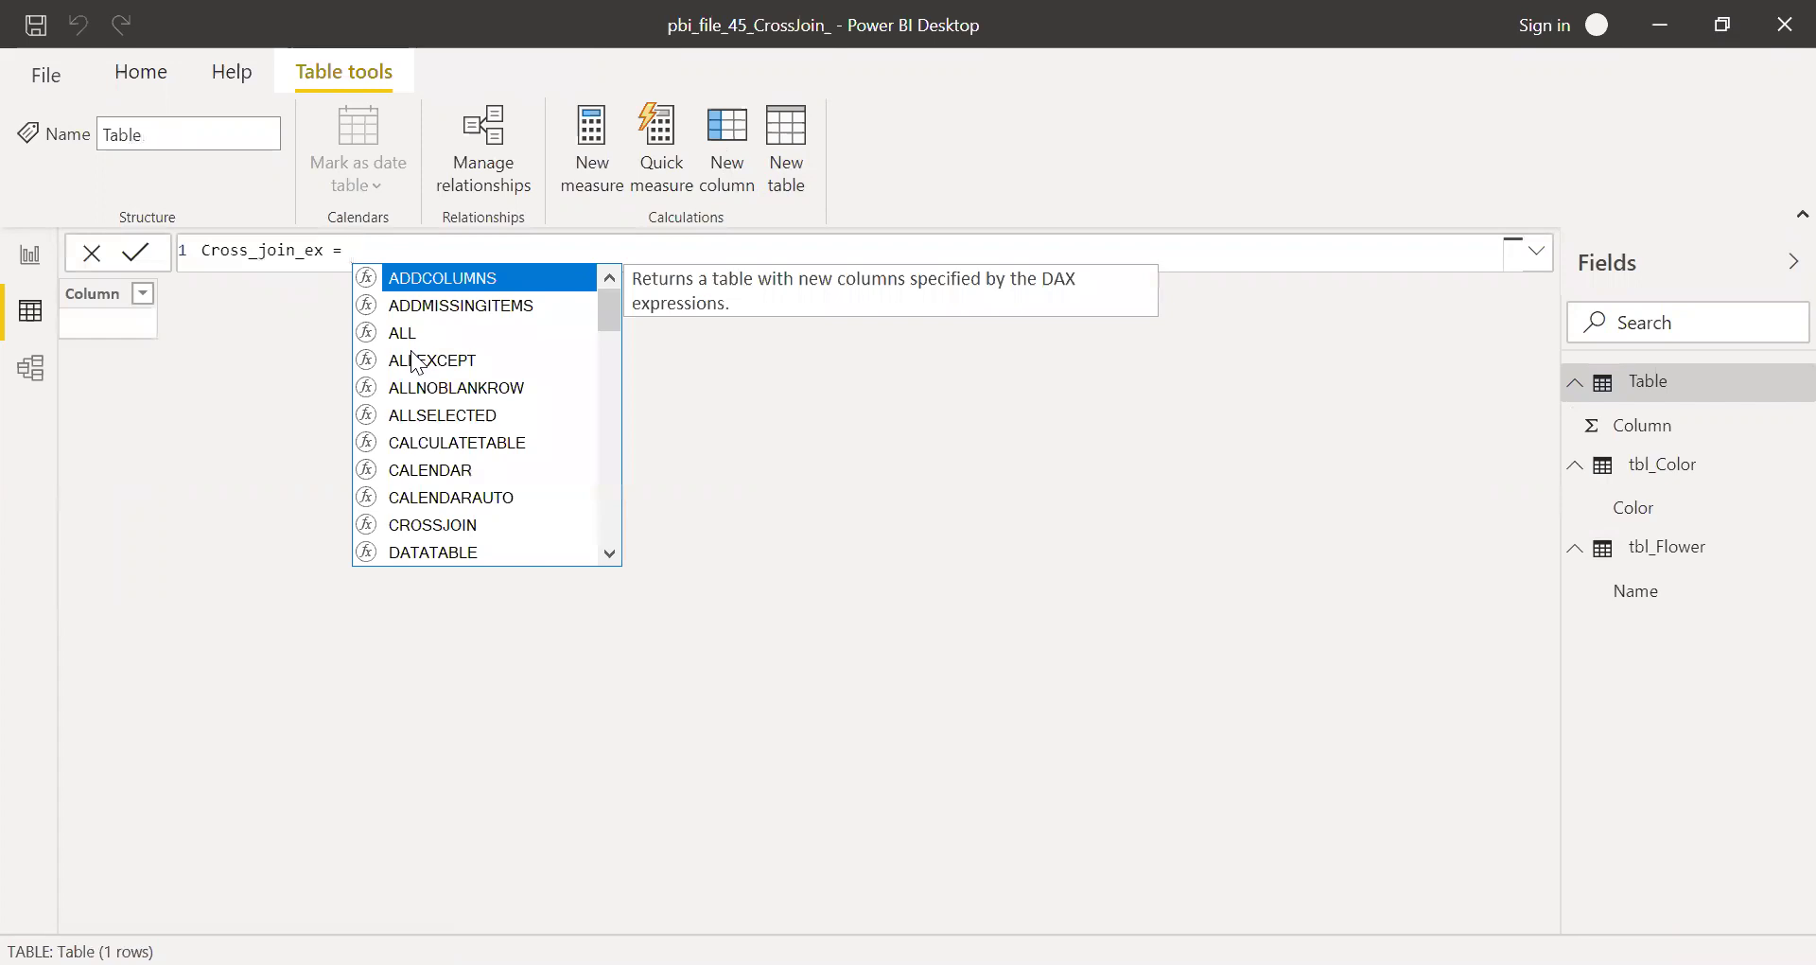
text(cro)
key(Tab)
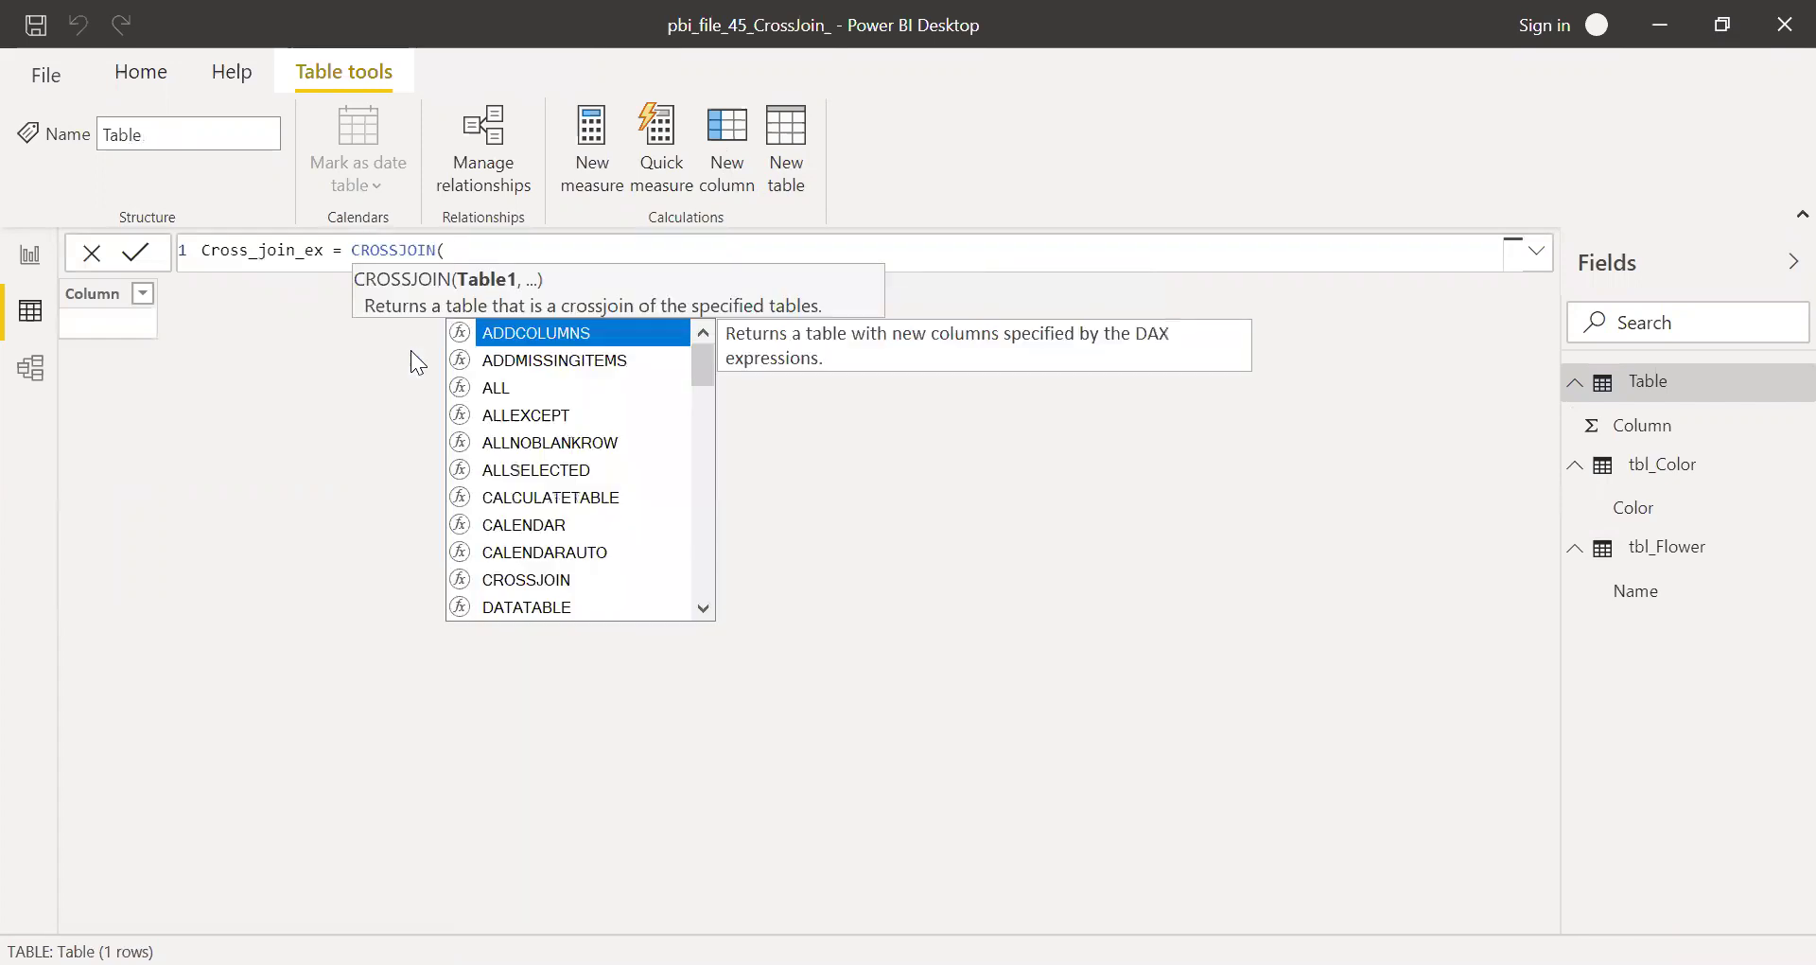
text(col)
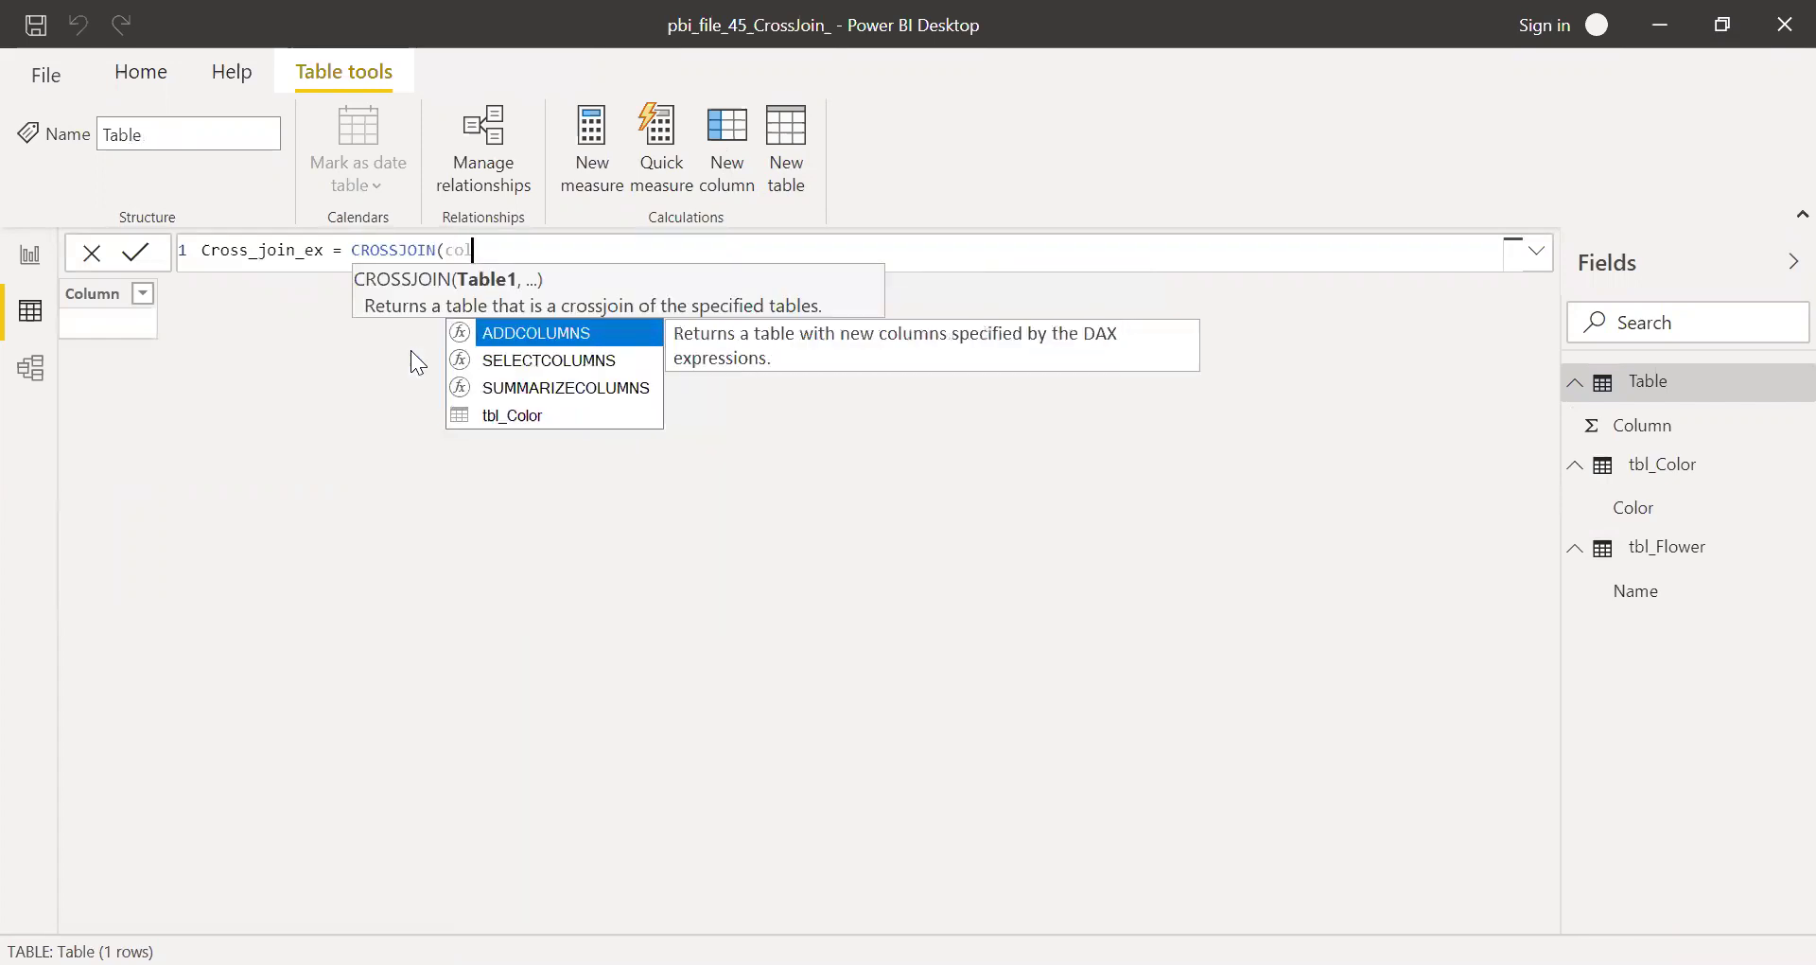
key(Down)
key(Down)
key(Down)
key(Tab)
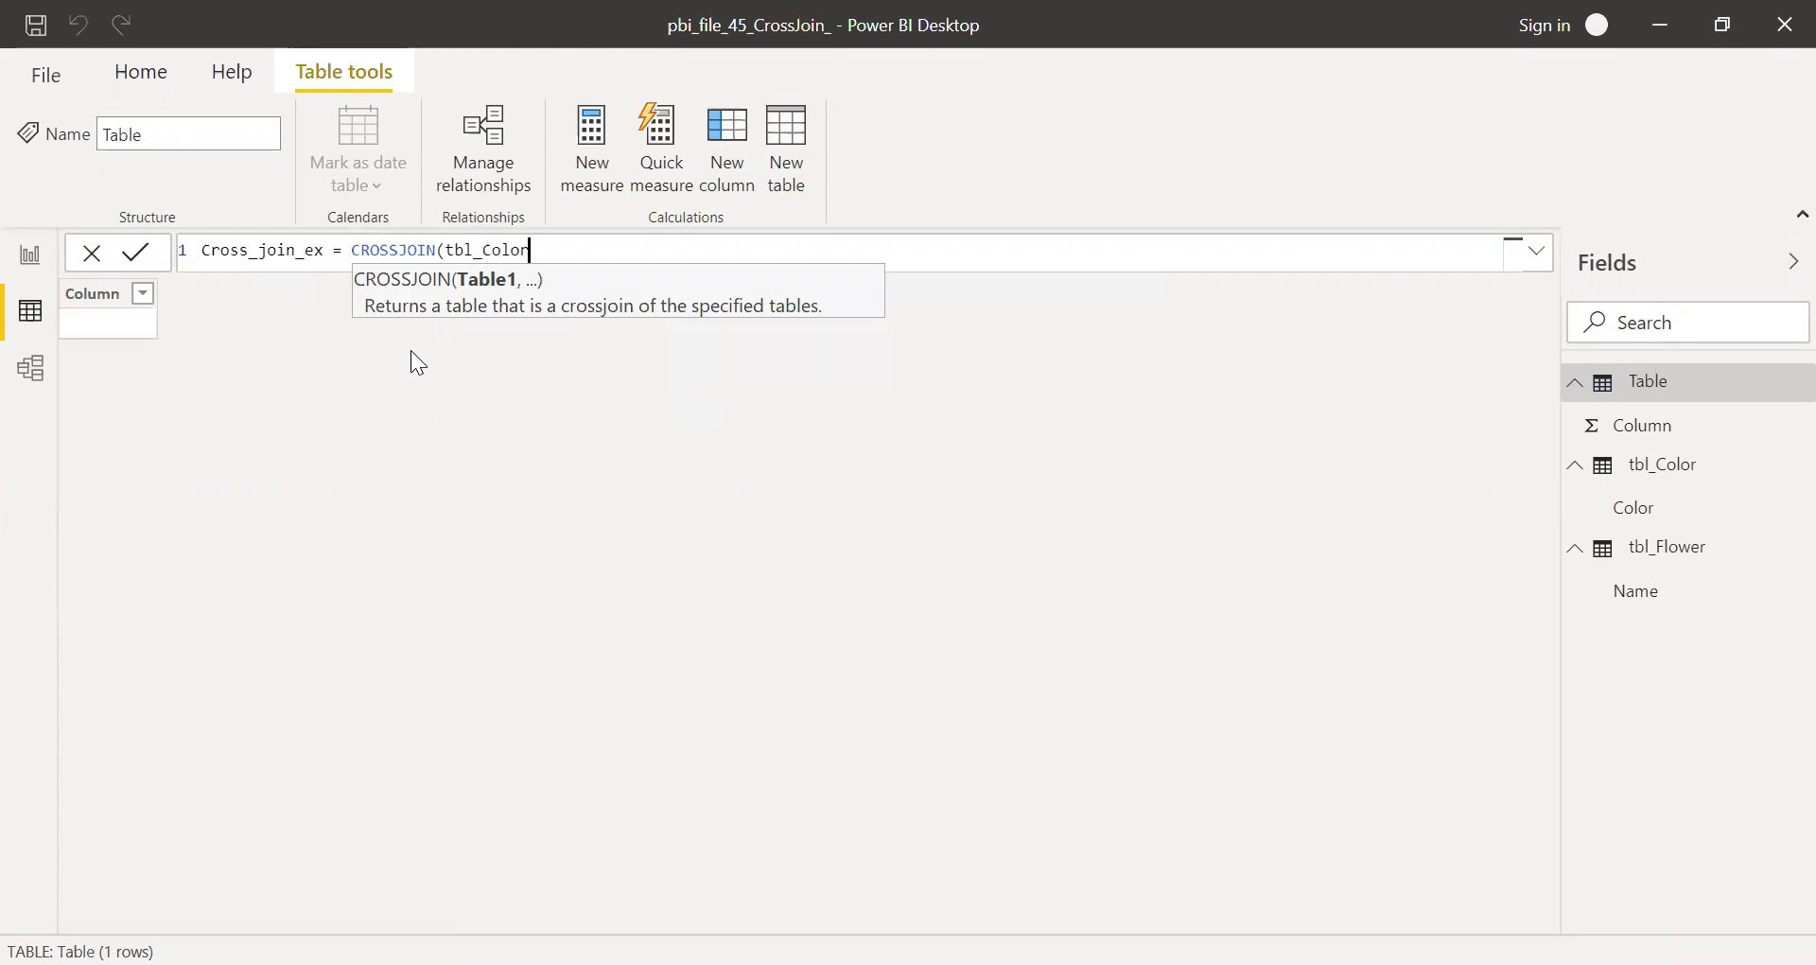
text(,flo)
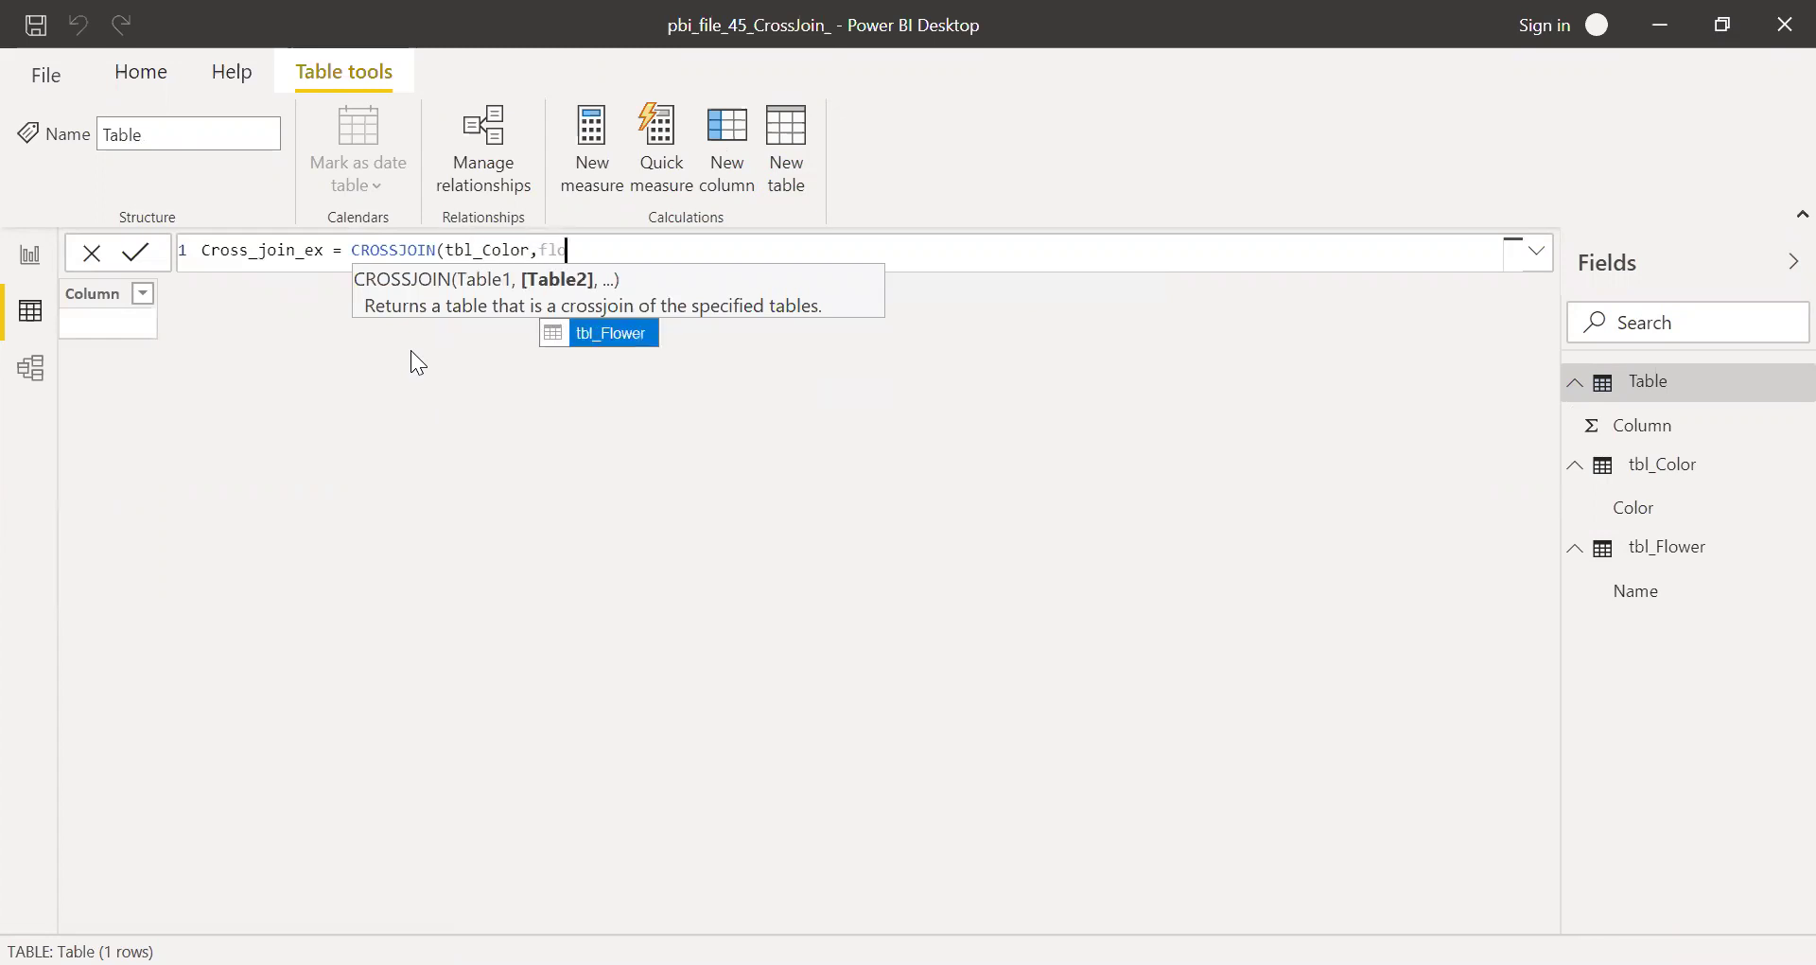
key(Tab)
text())
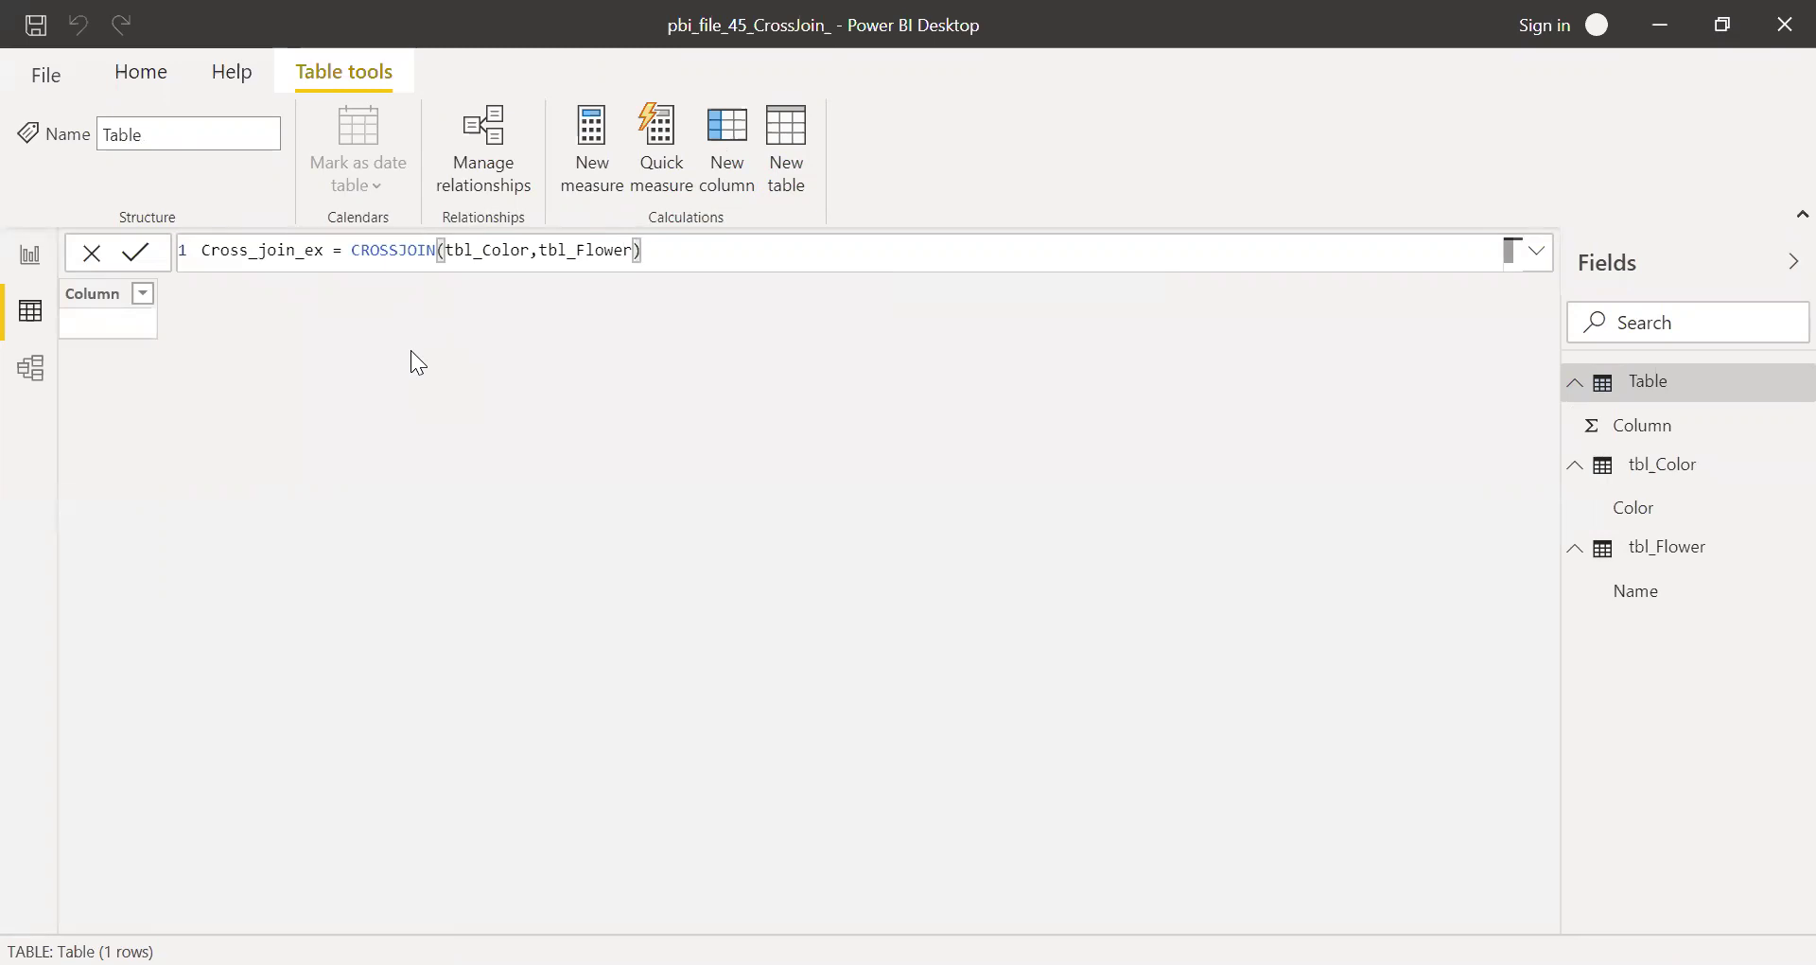
Step: Commit the Cross_join_ex formula, then compare it against tbl_Color and tbl_Flower's Name column
key(Return)
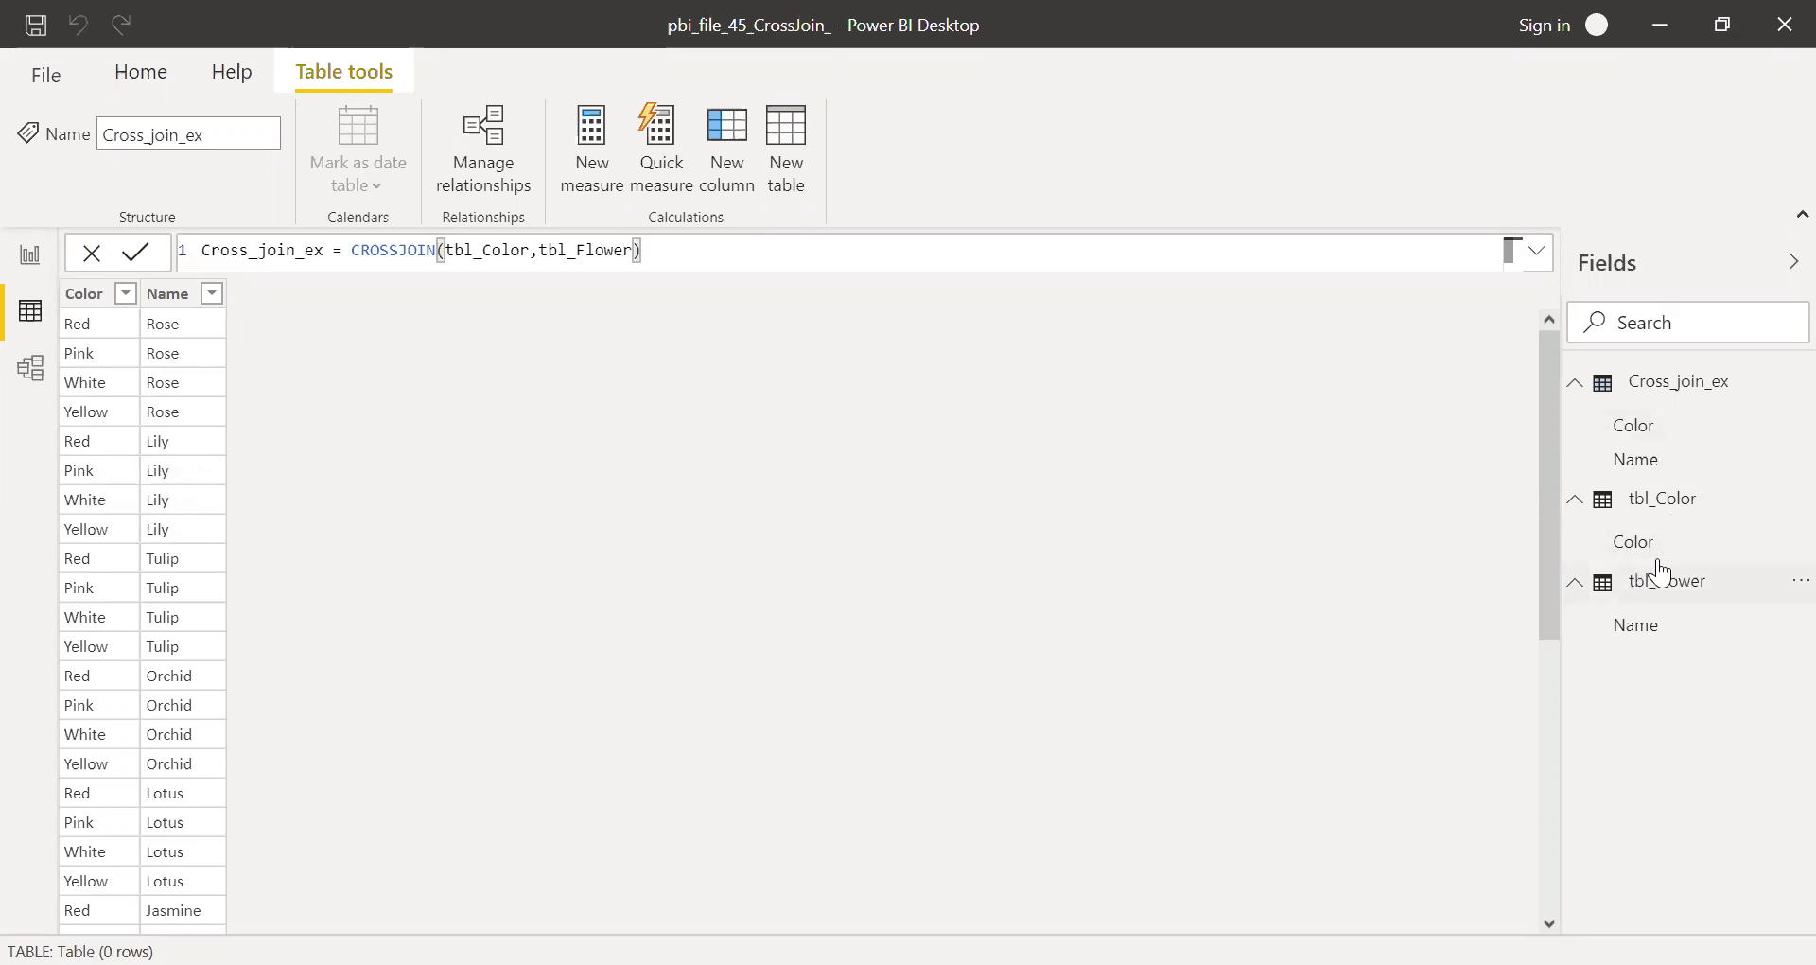
click(1674, 511)
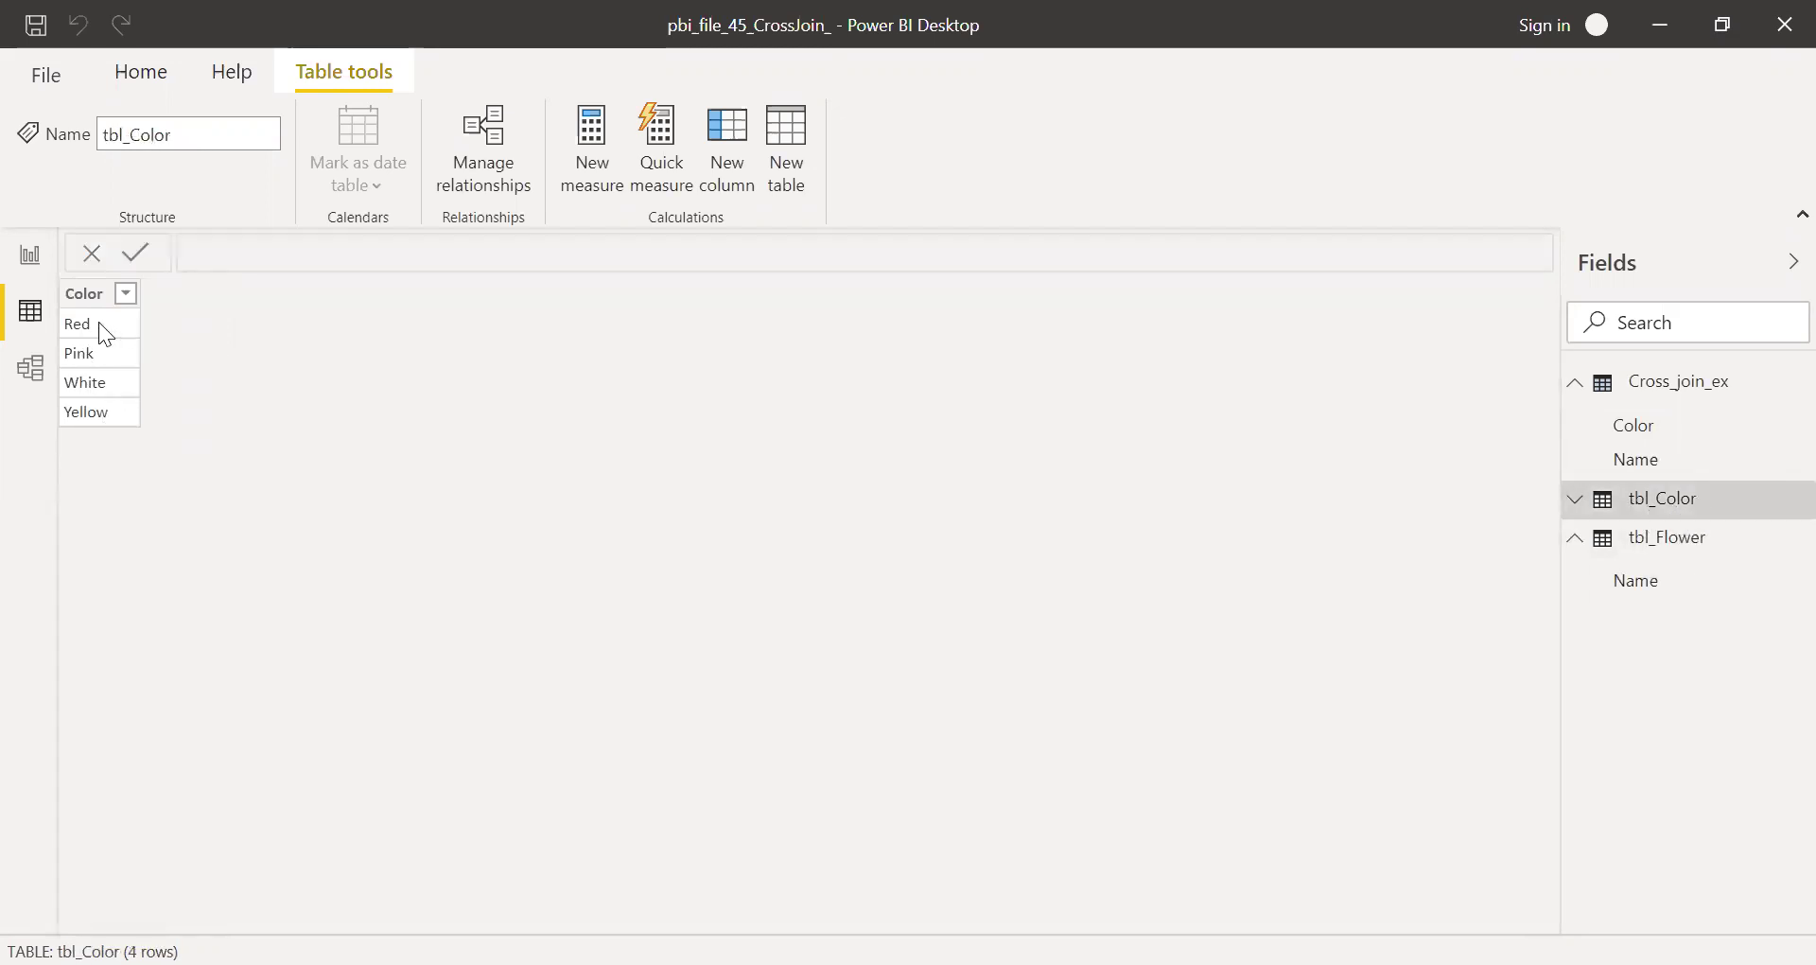
click(1651, 591)
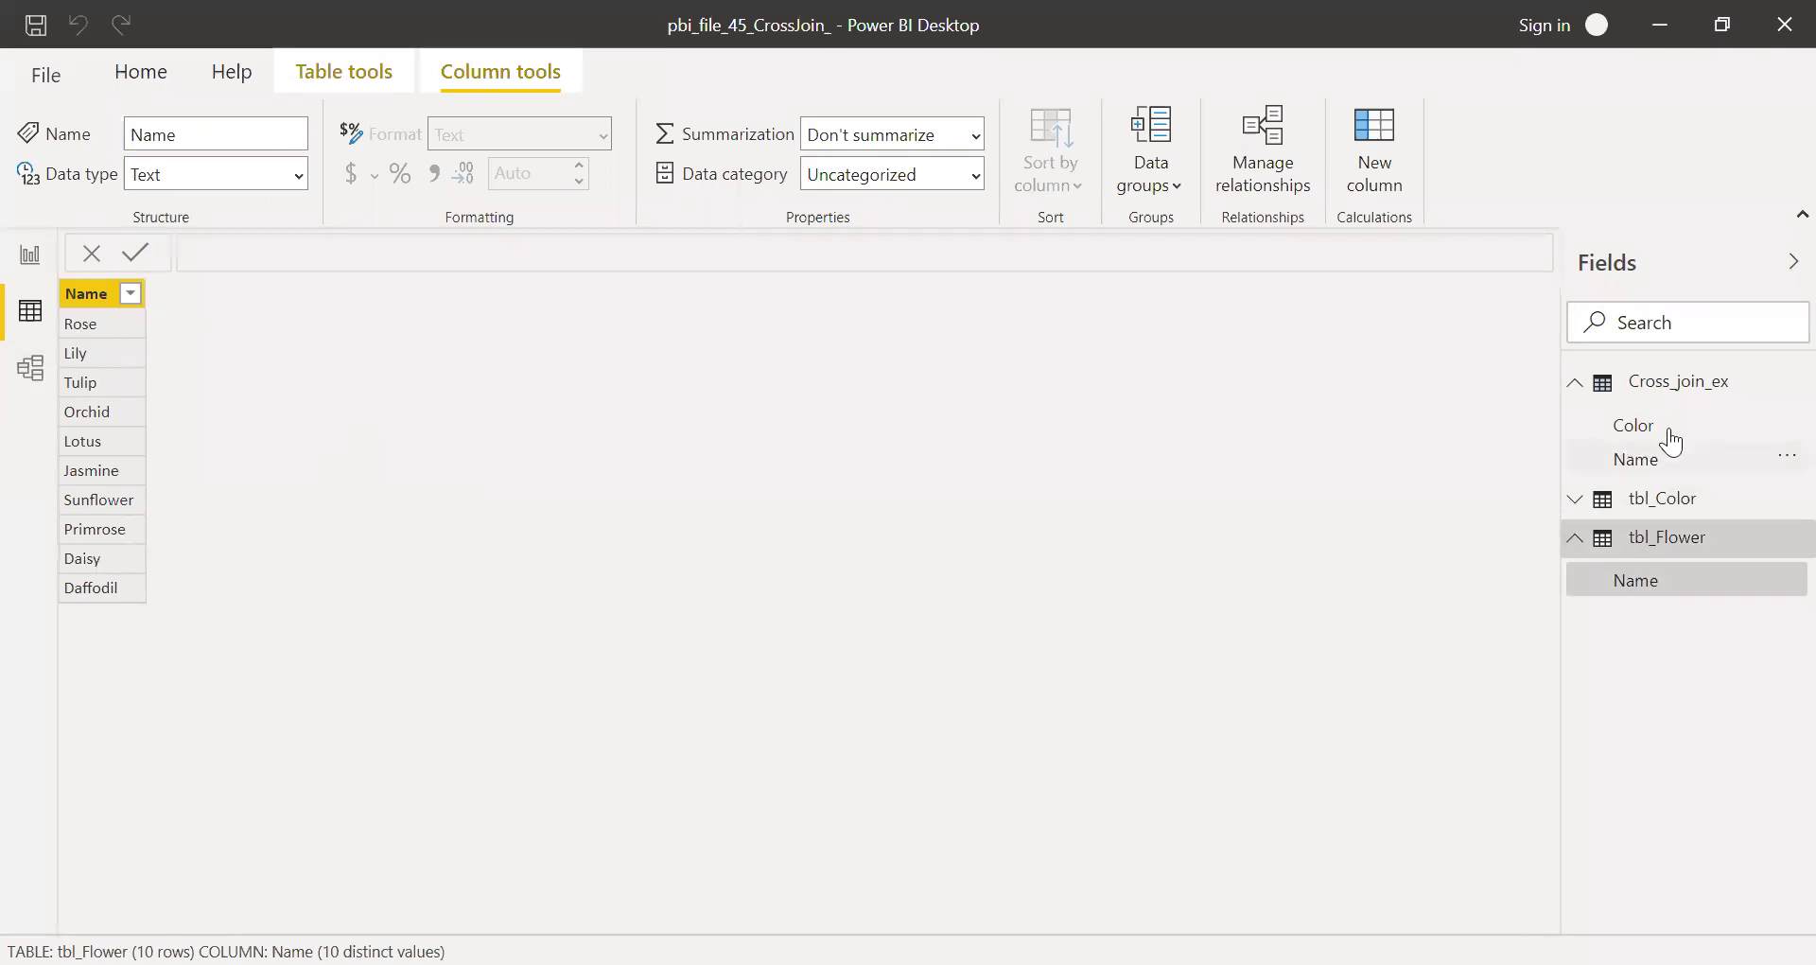
click(1674, 399)
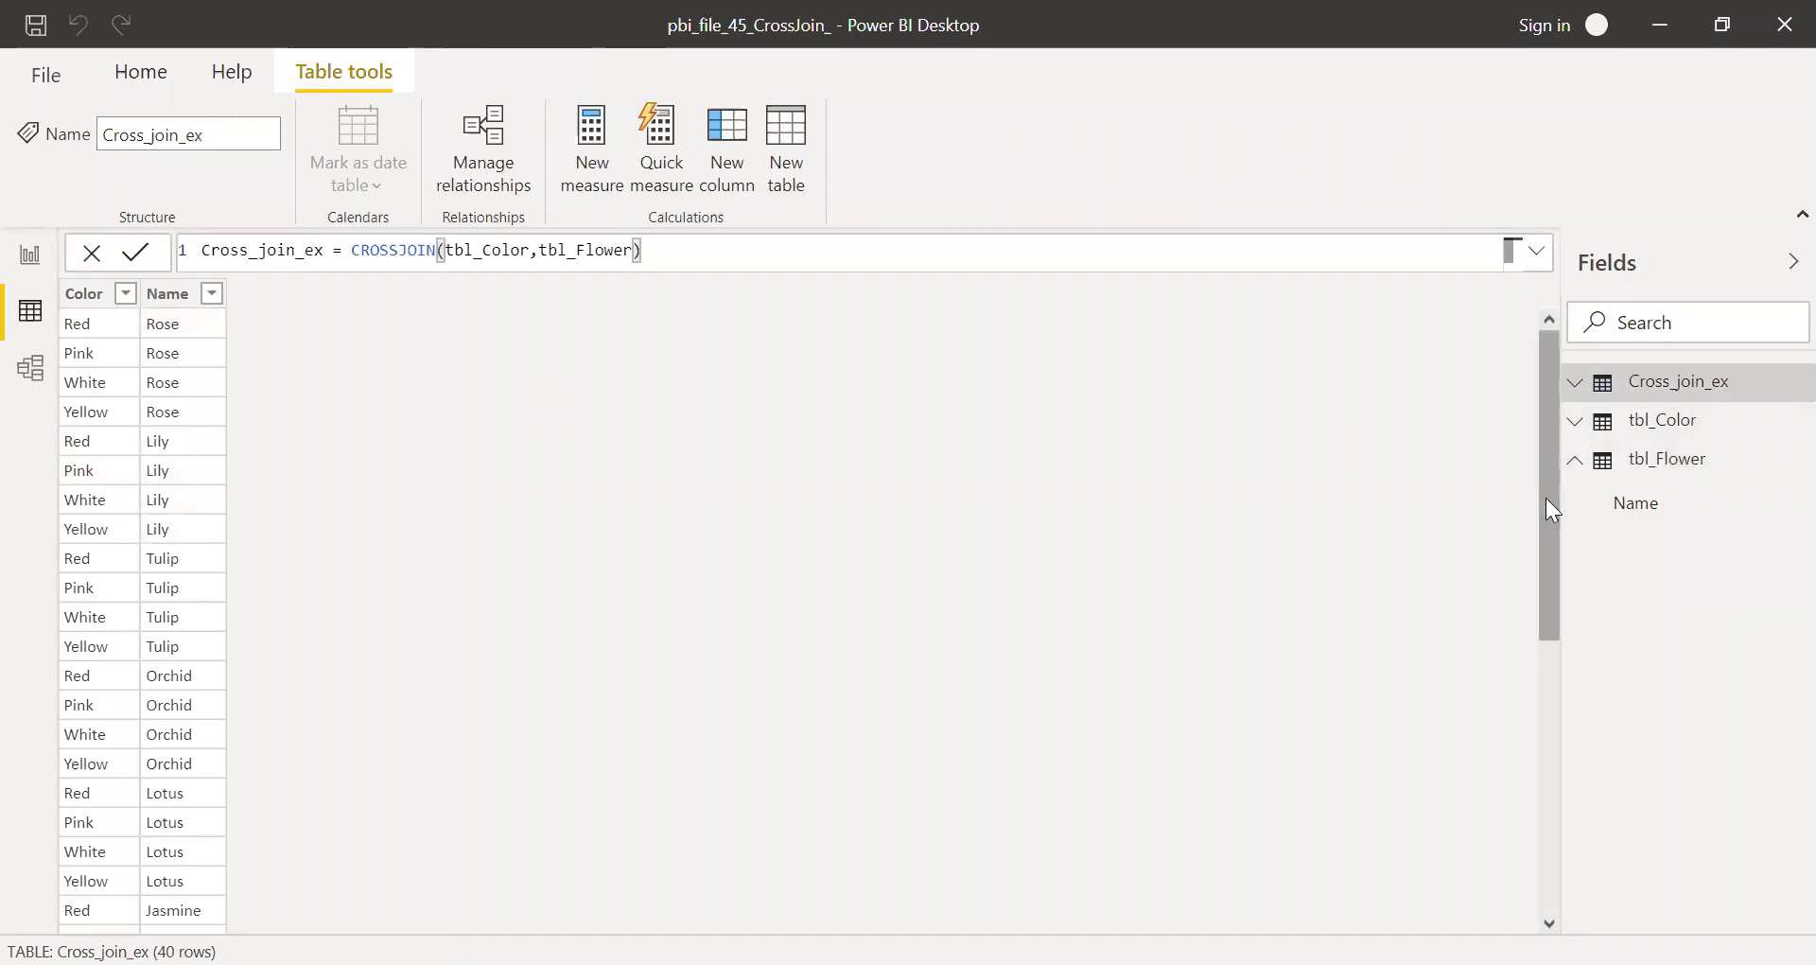
drag(1545, 498, 1566, 736)
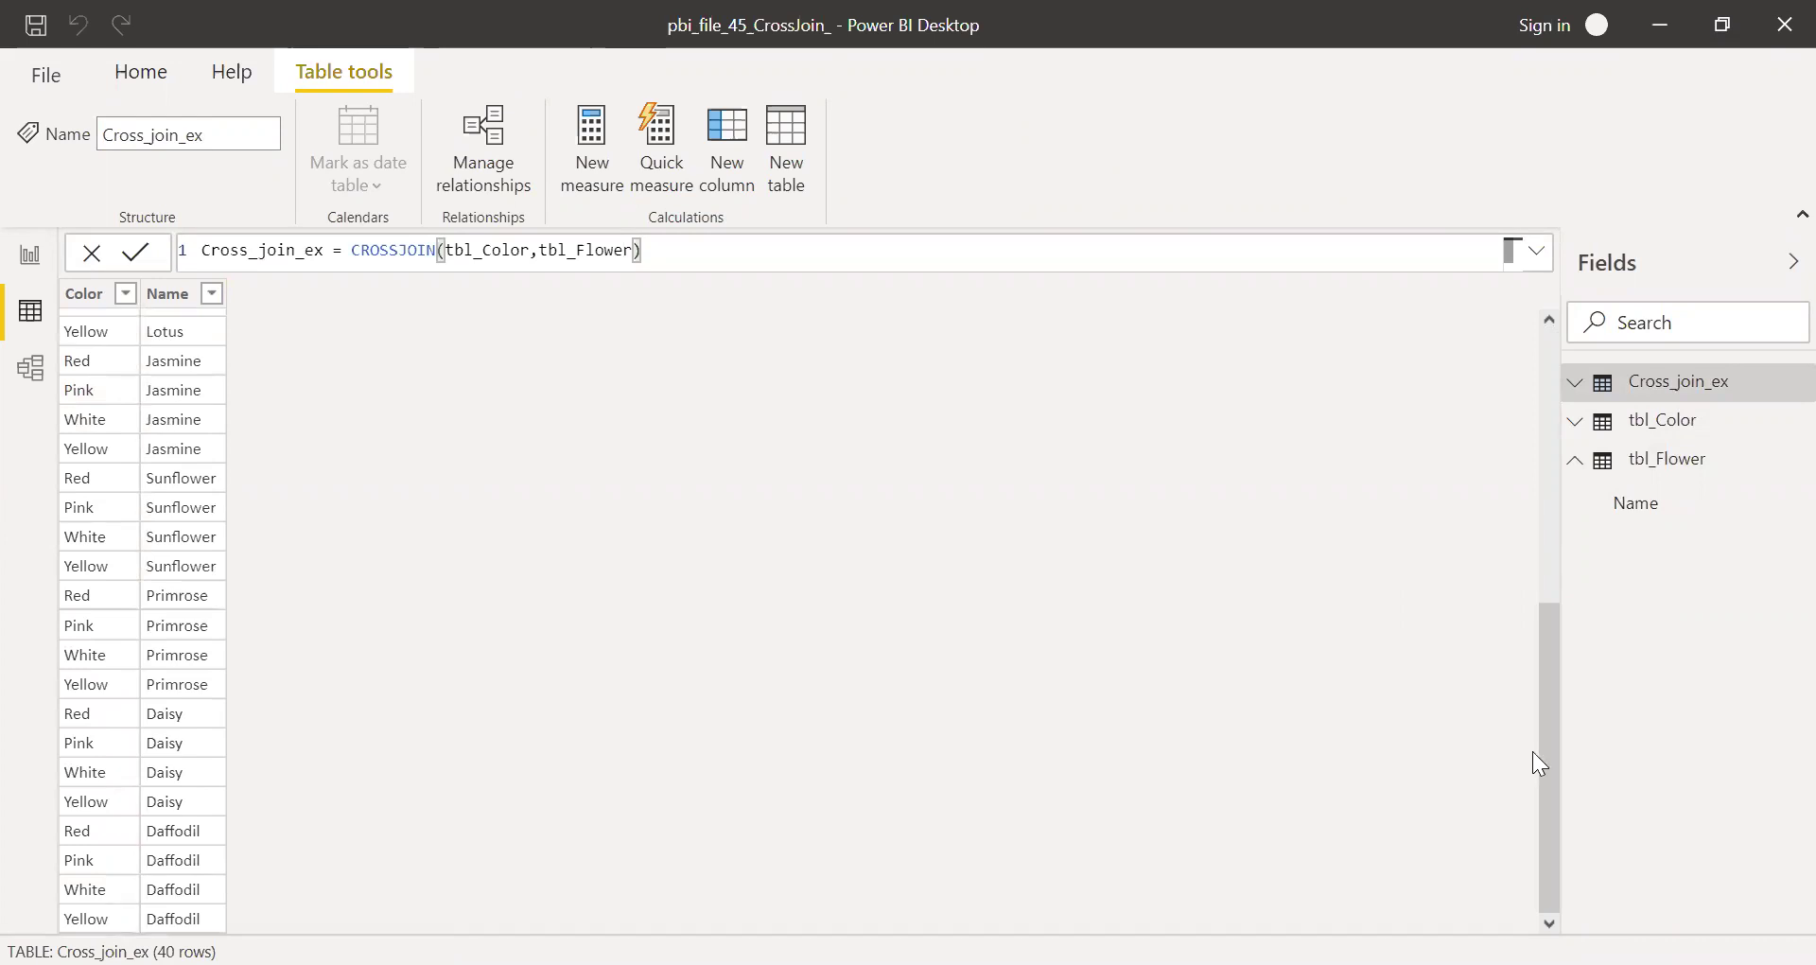
drag(1551, 747, 1553, 380)
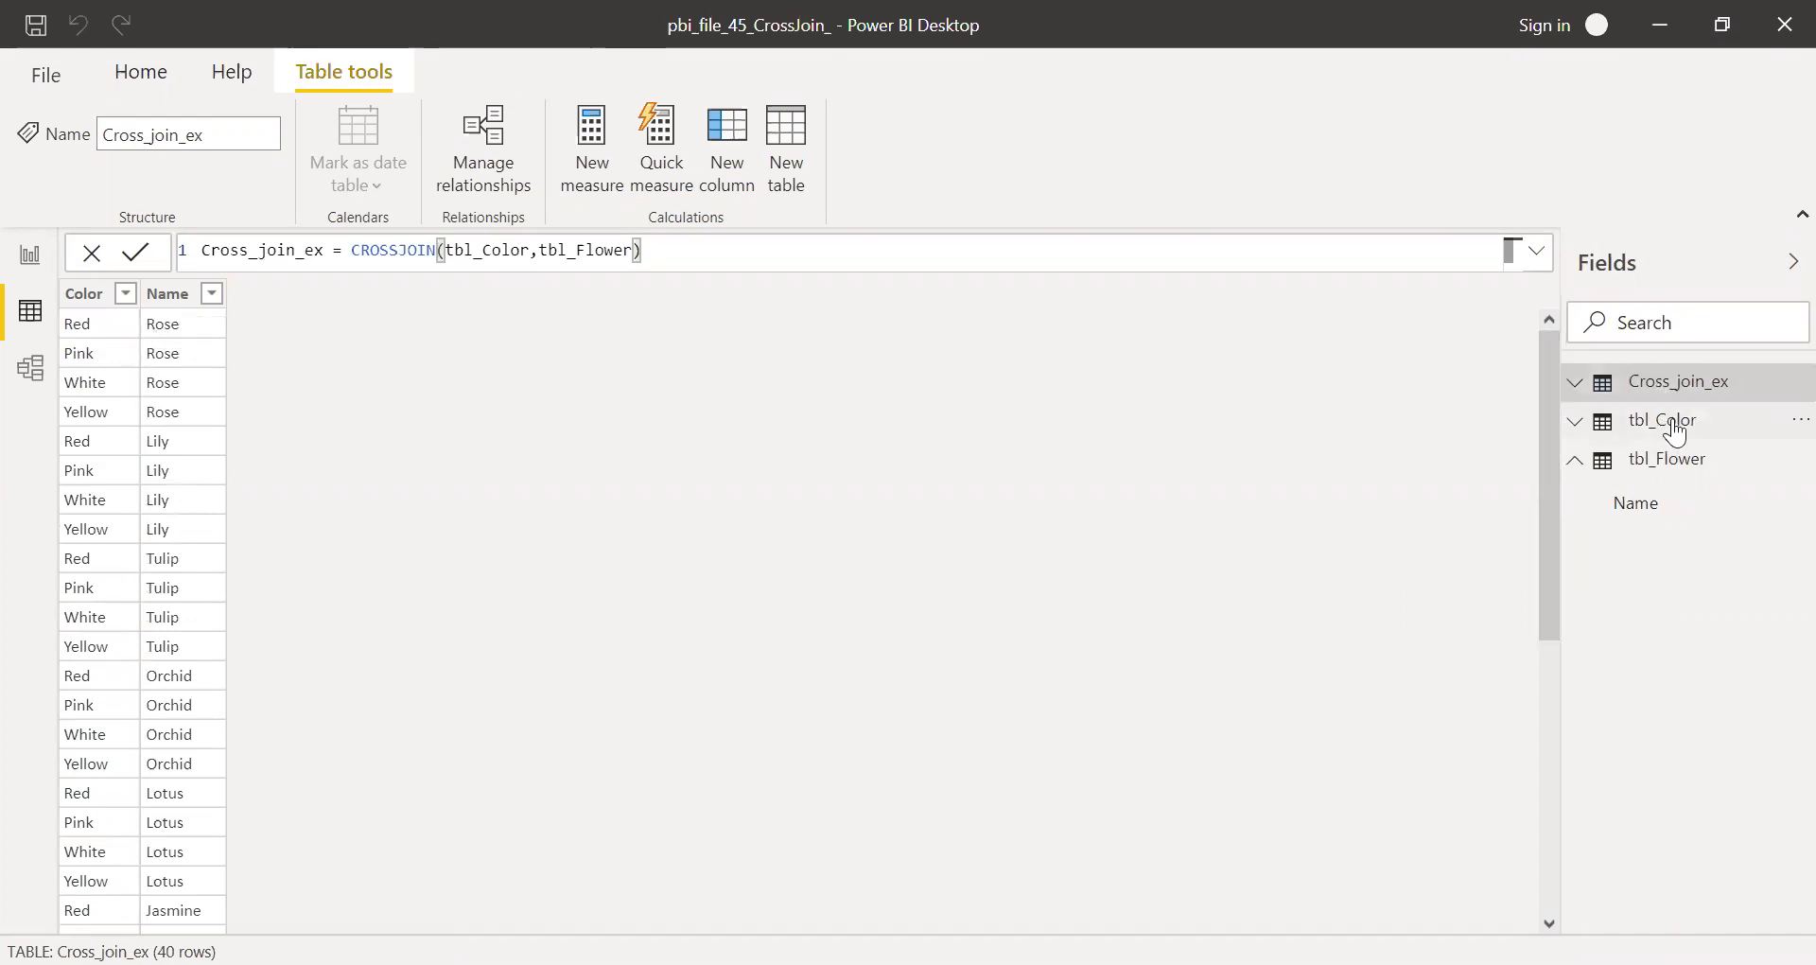
click(1655, 517)
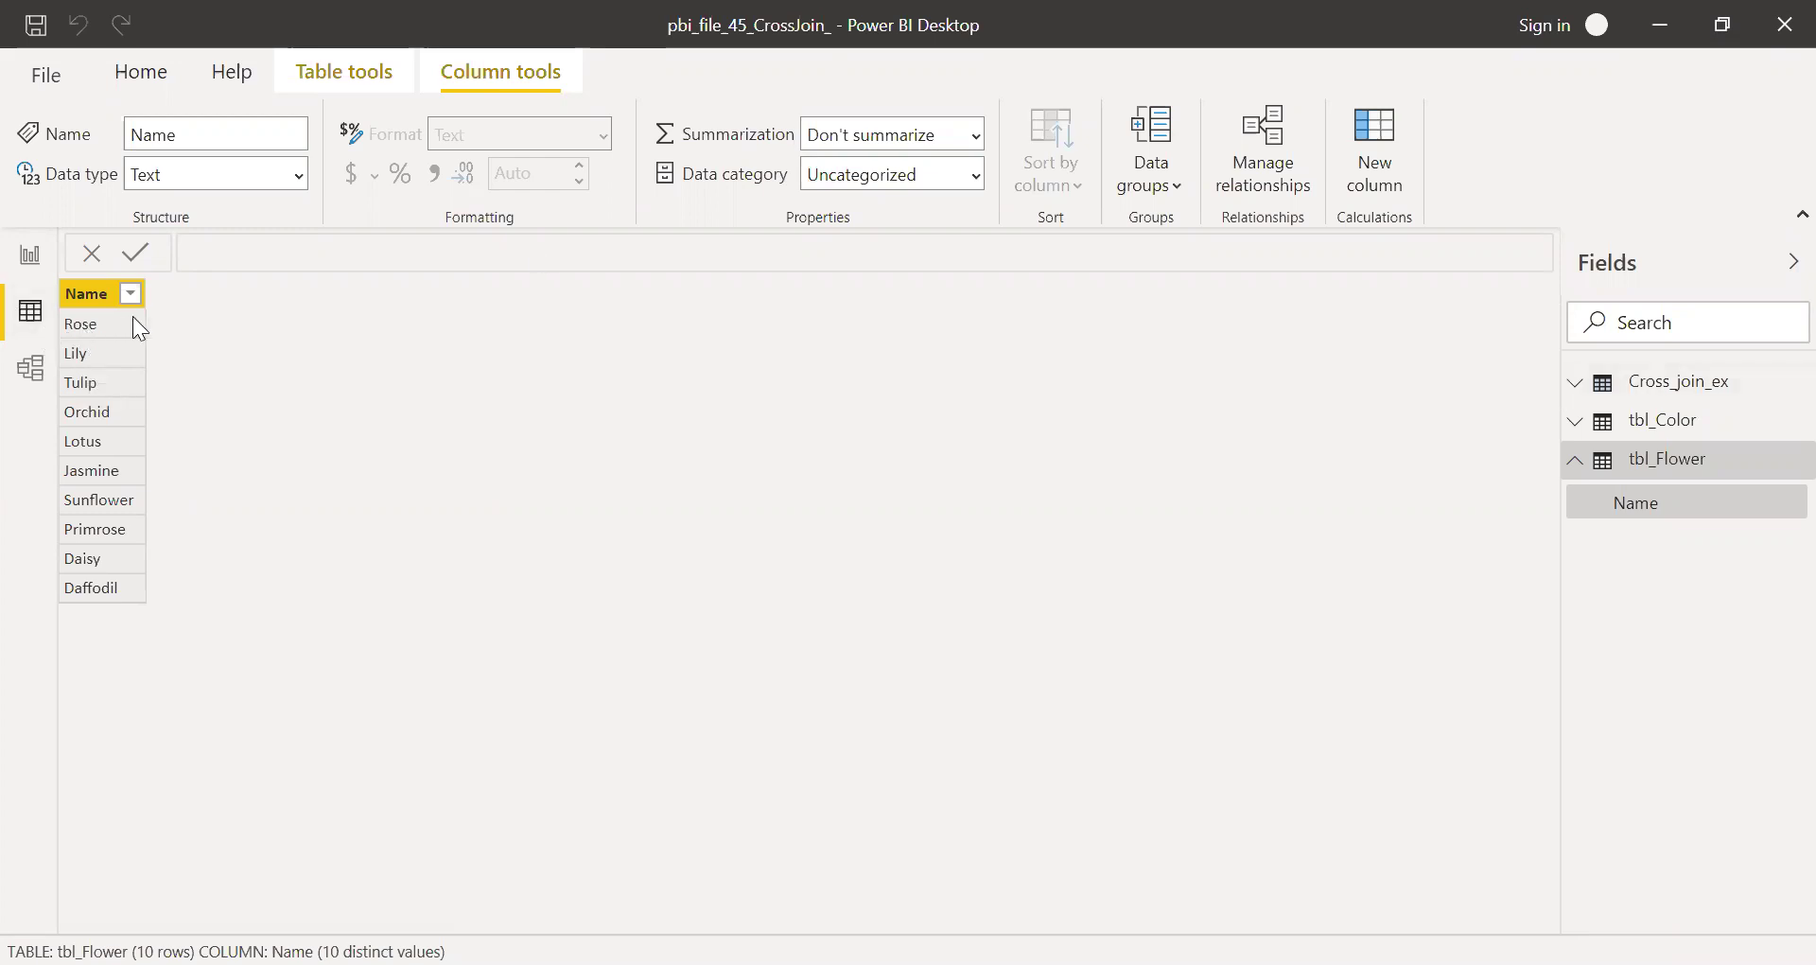
Step: Show tbl_Color, then Cross_join_ex with its 40 rows pairing four colors with every flower
click(1576, 422)
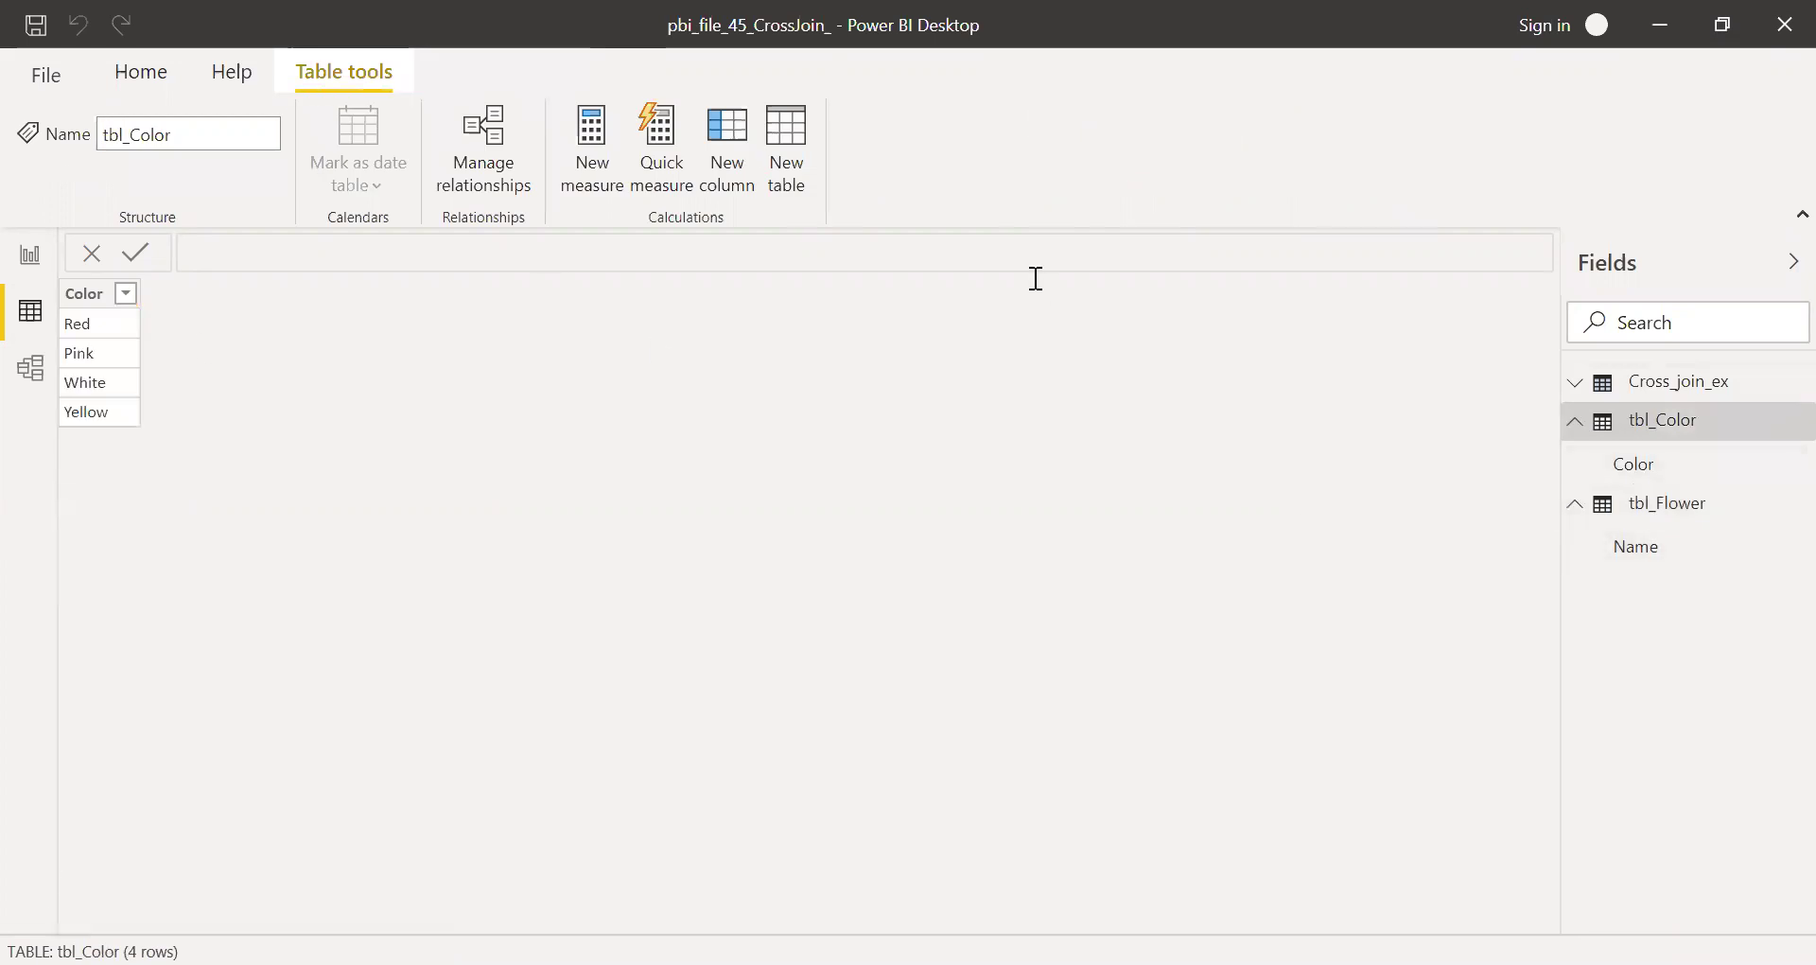
click(1688, 383)
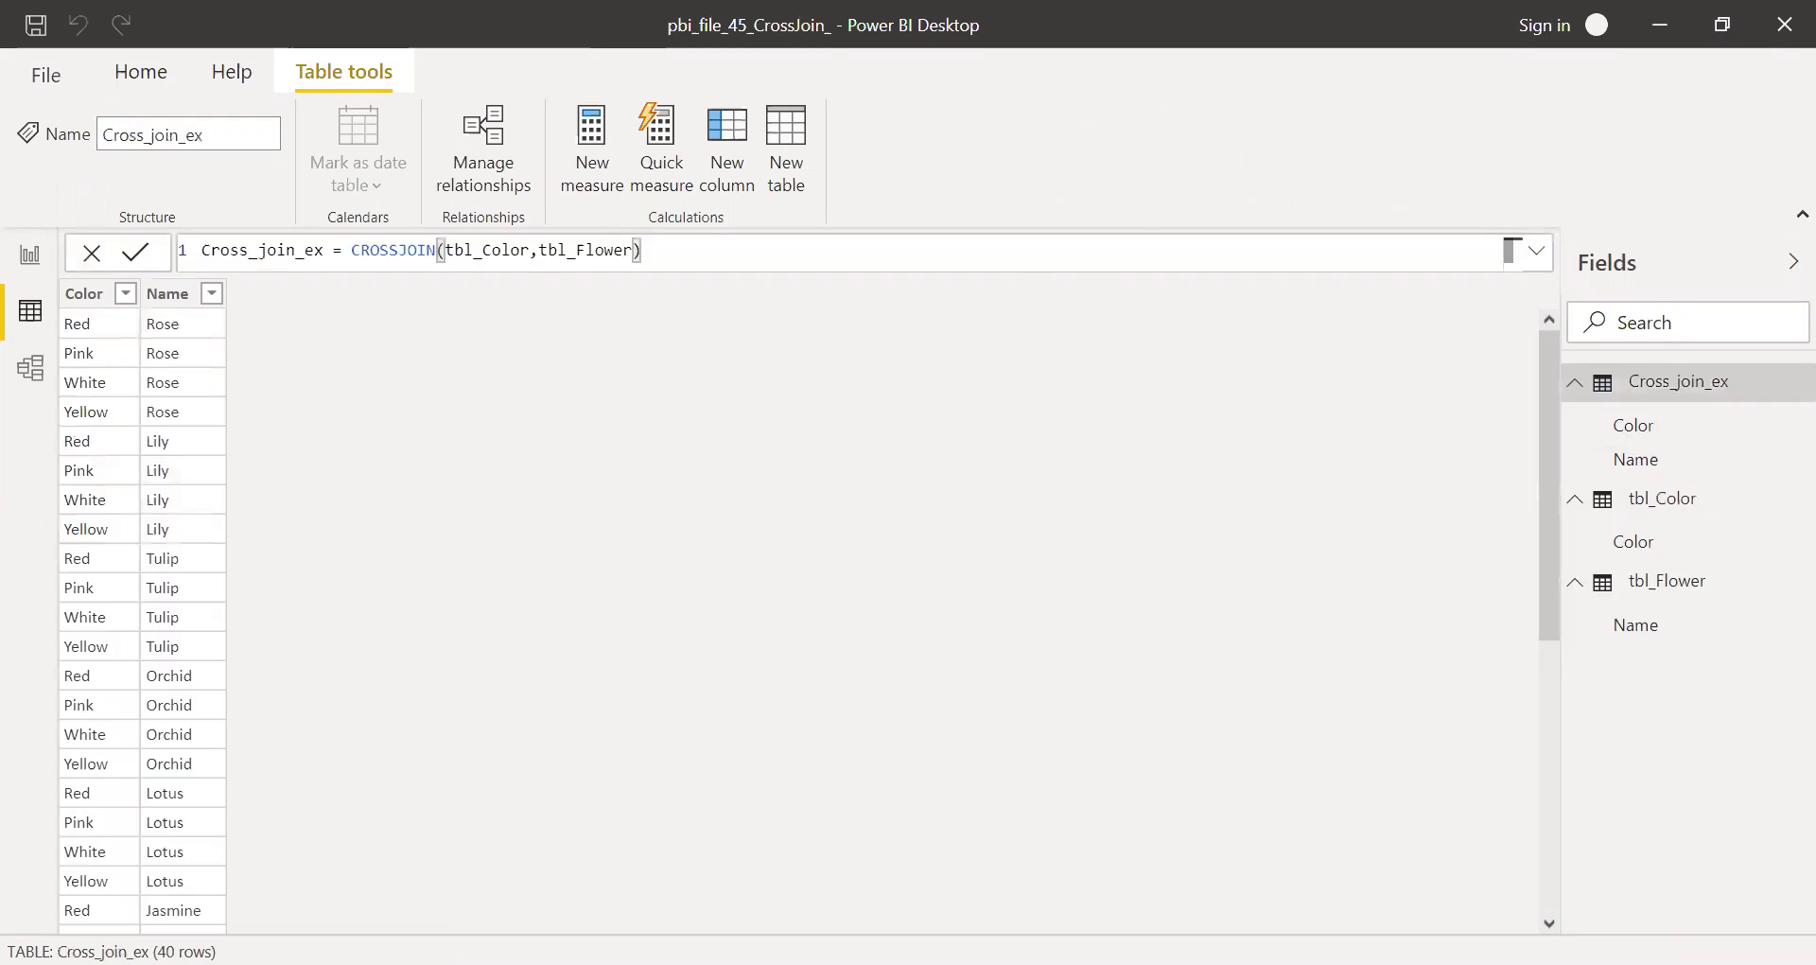